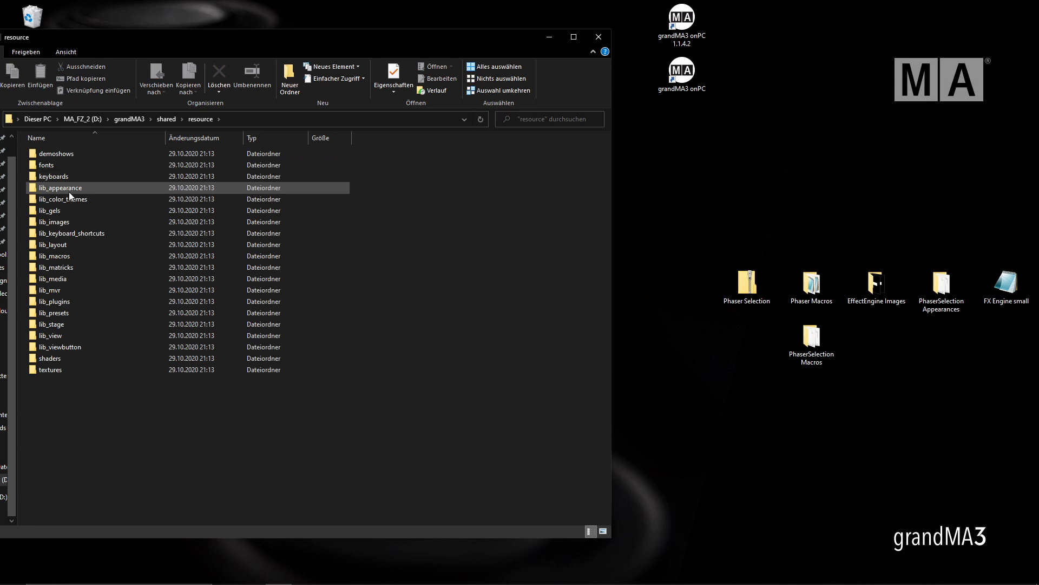
Copy the PhaserSelection Appearances folder into lib_appearance and the EffectEngine Images folder into lib_images
double_click(70, 190)
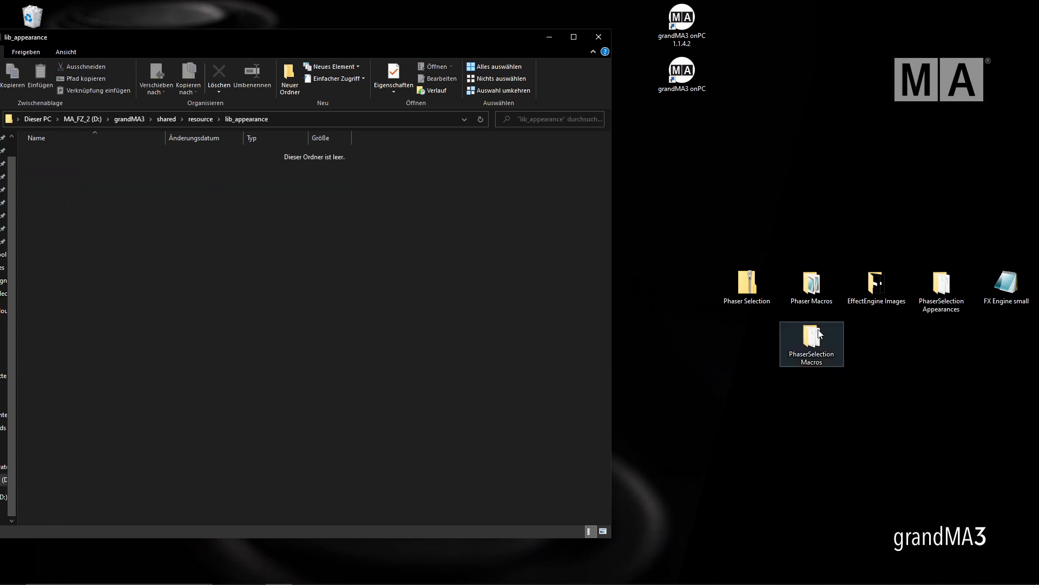
drag(951, 288, 512, 268)
key(BackSpace)
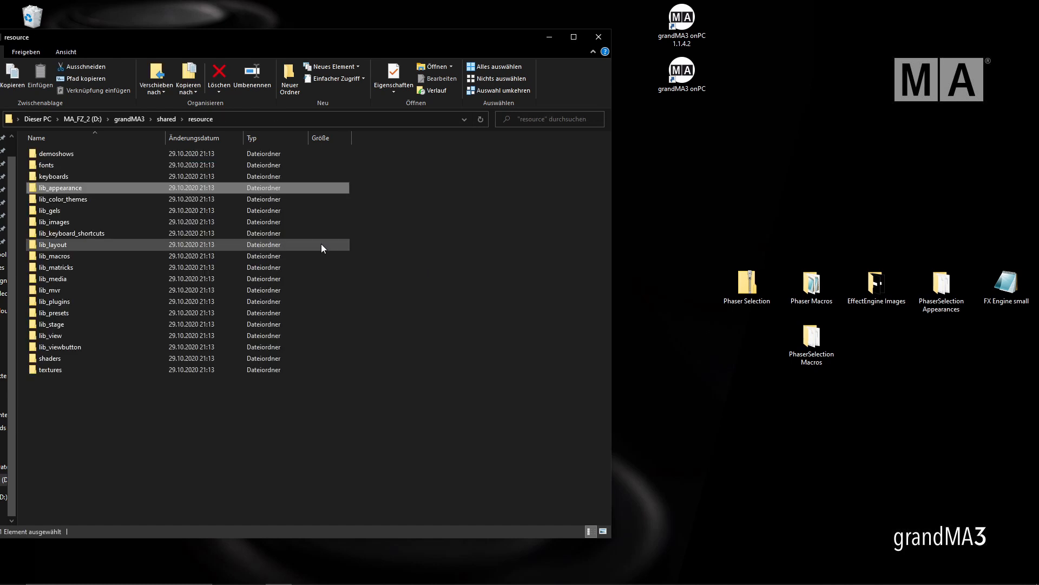
double_click(58, 222)
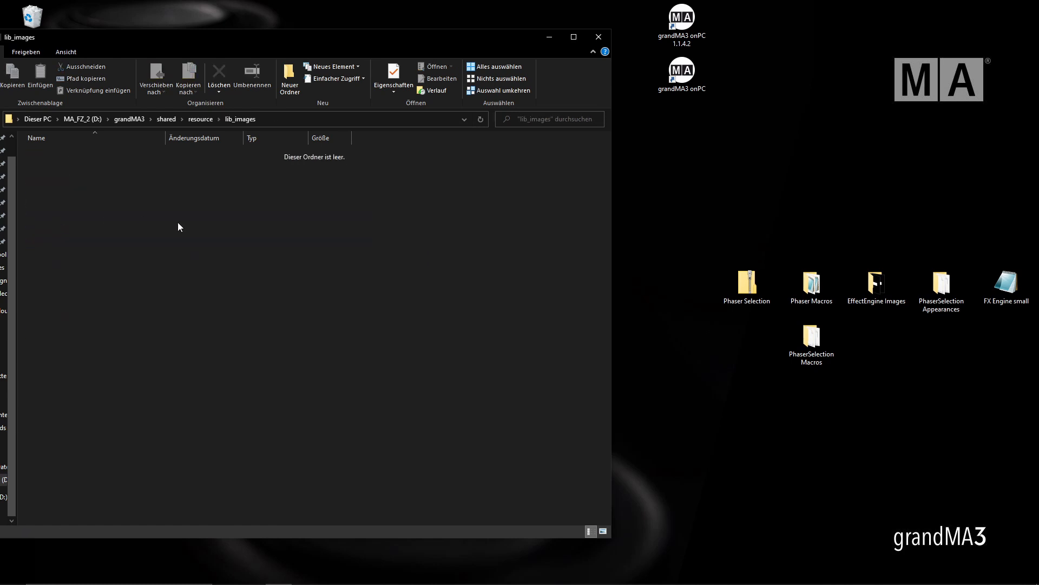
drag(876, 284, 502, 286)
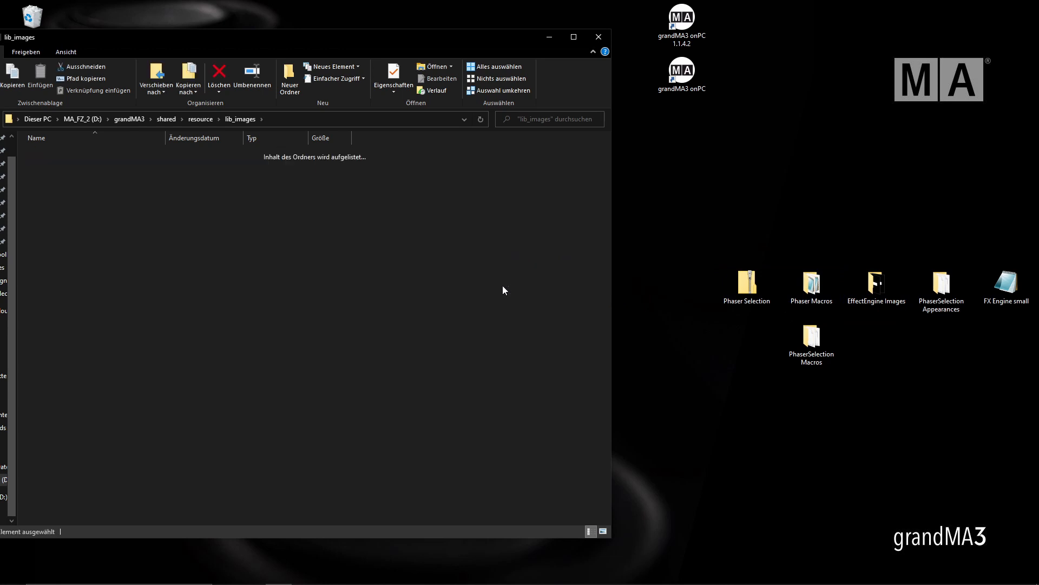
Copy the FX Engine small file into lib_layout, and the Phaser Macros and PhaserSelection Macros folders into lib_macros
key(BackSpace)
double_click(85, 246)
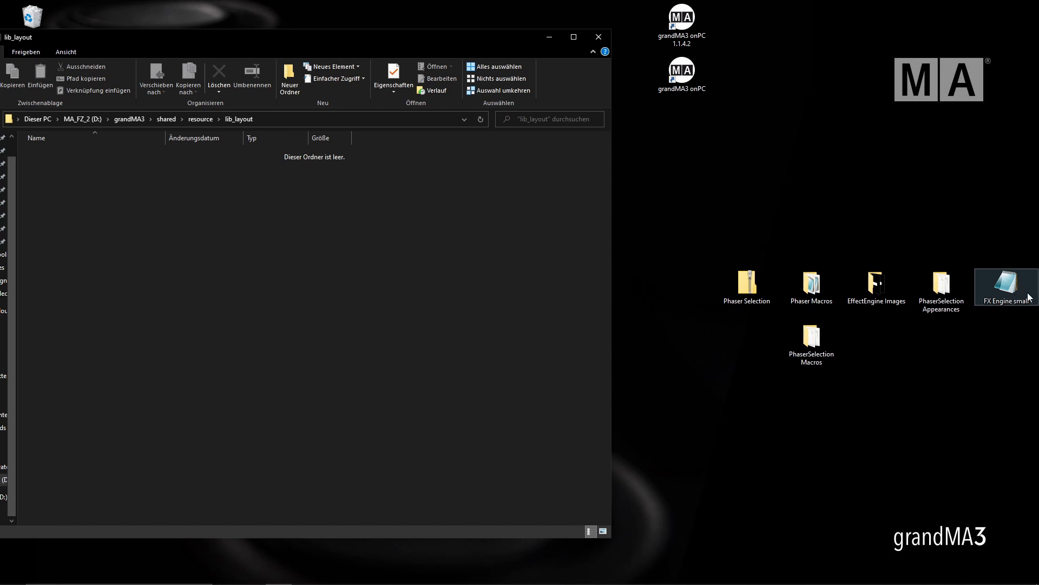
drag(1029, 297, 260, 279)
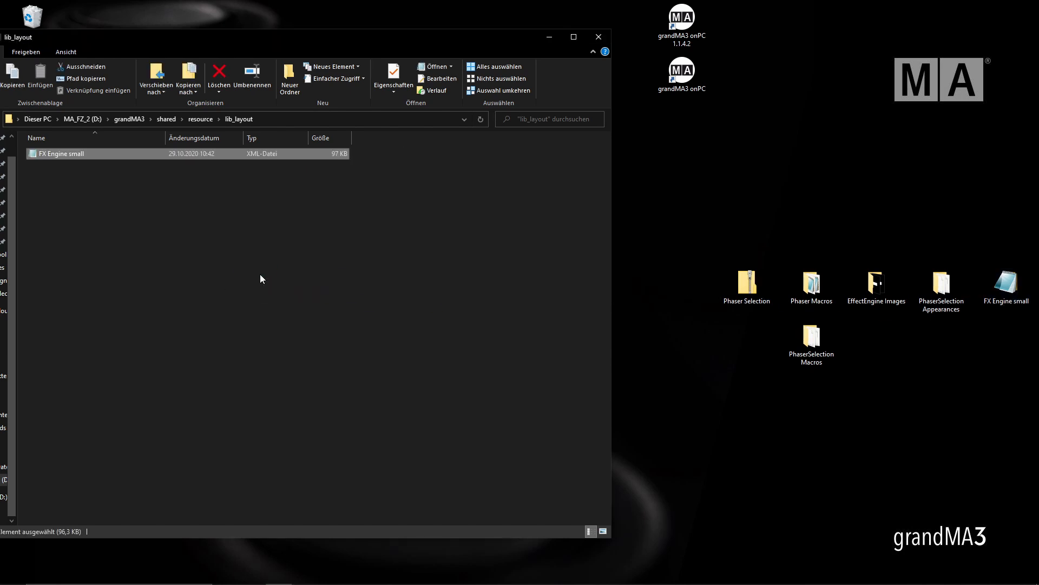
key(alt+Up)
double_click(184, 257)
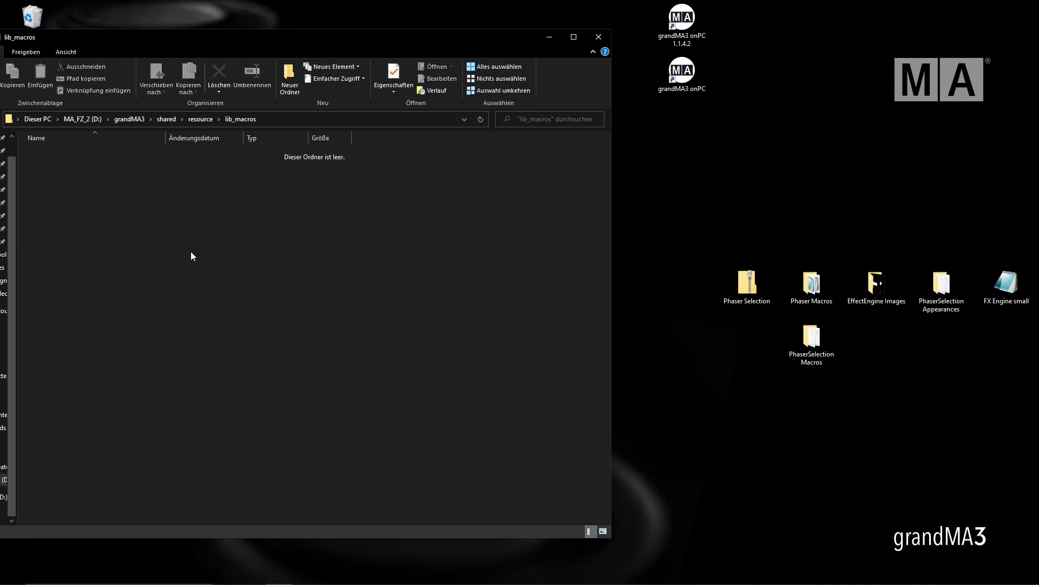
drag(827, 252, 433, 284)
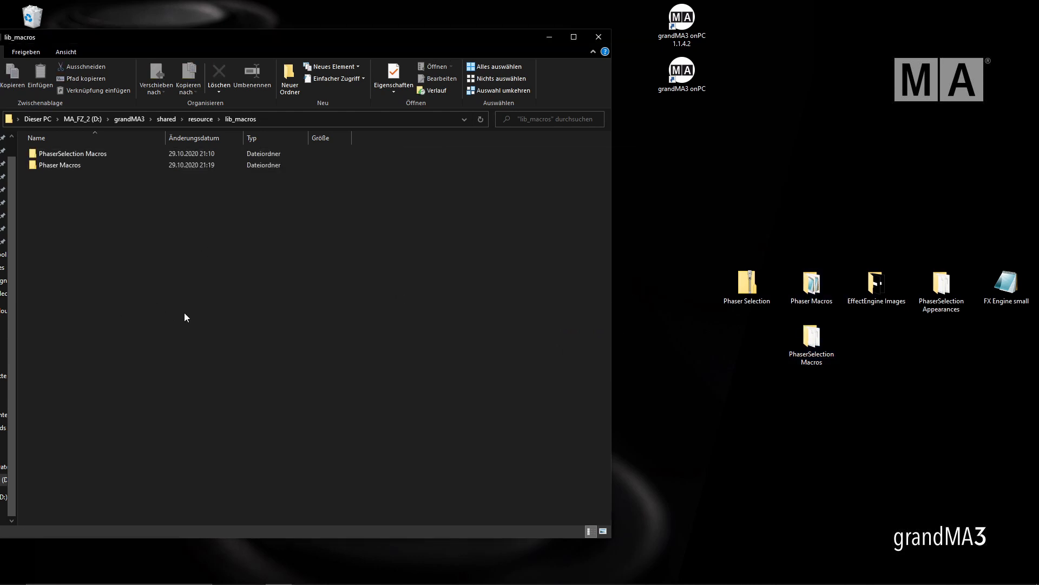
Switch to grandMA3 onPC, add a Layout View window on the right half of the empty view and reduce its height
click(650, 573)
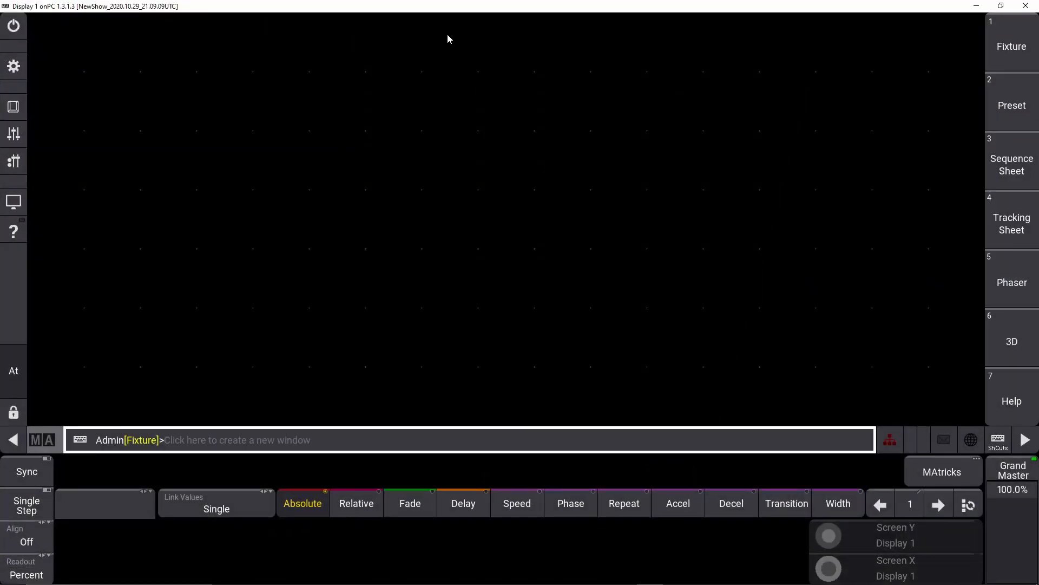
drag(432, 38, 983, 317)
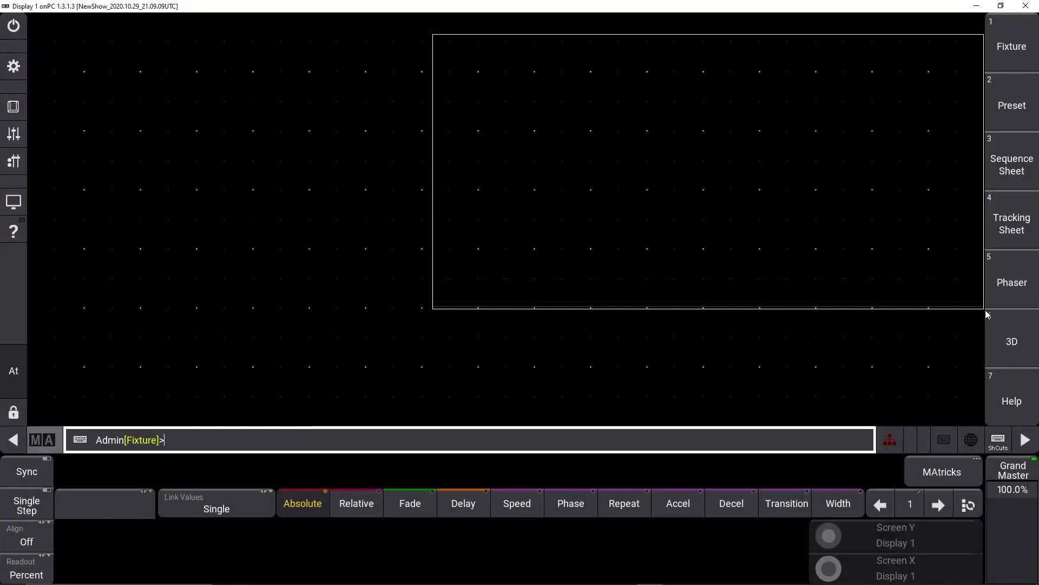
click(357, 182)
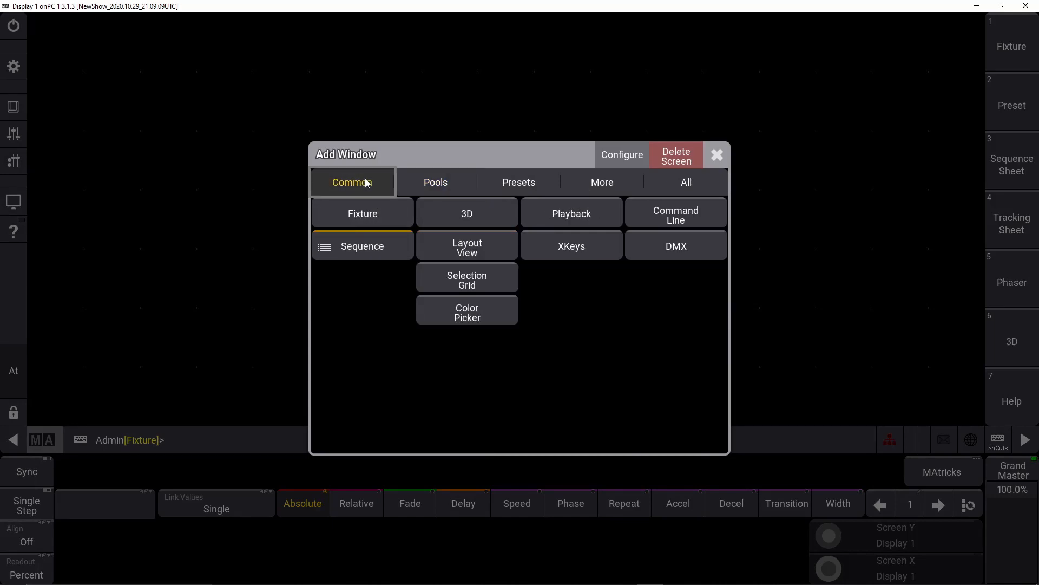
click(508, 248)
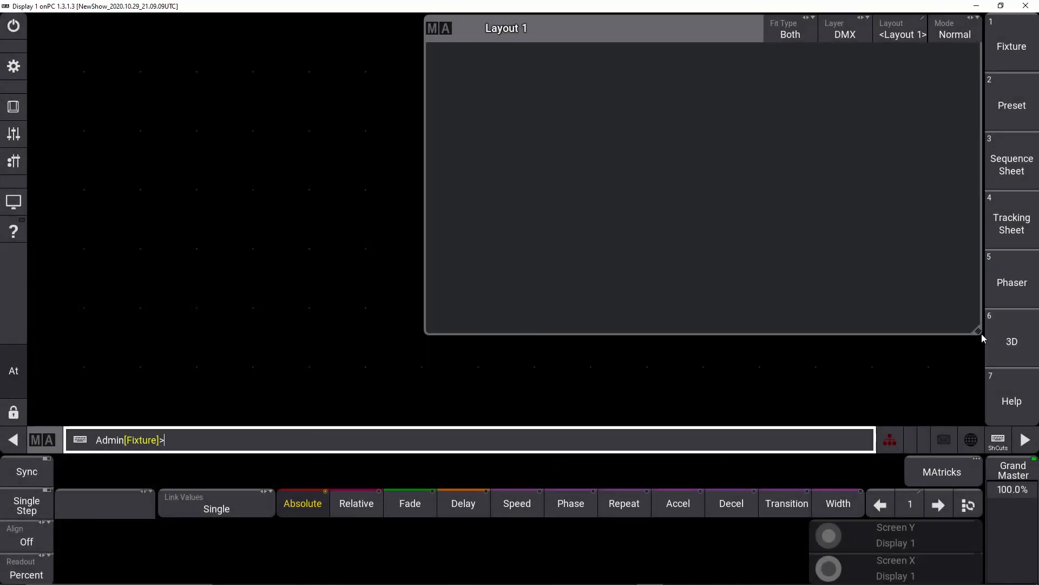
drag(982, 332, 987, 281)
Add an Appearance pool window below the layout window and a Macros pool window in the free area beside them
click(441, 297)
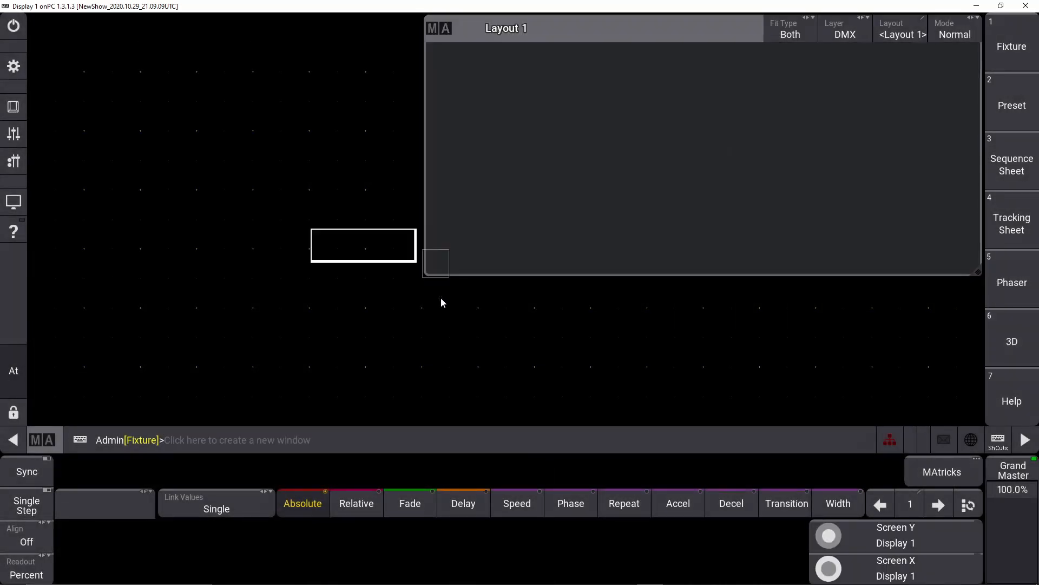
click(442, 183)
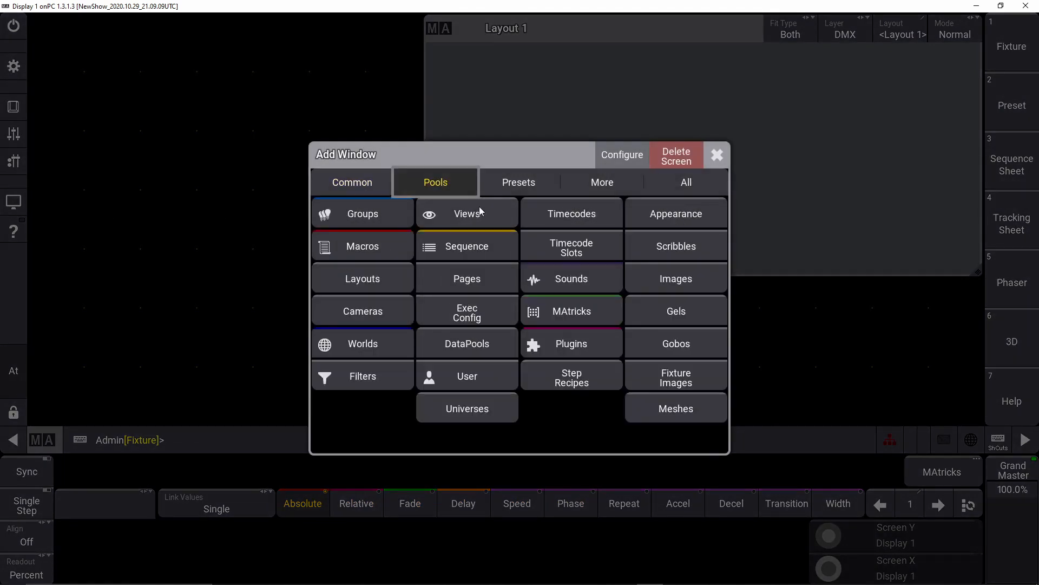
click(652, 214)
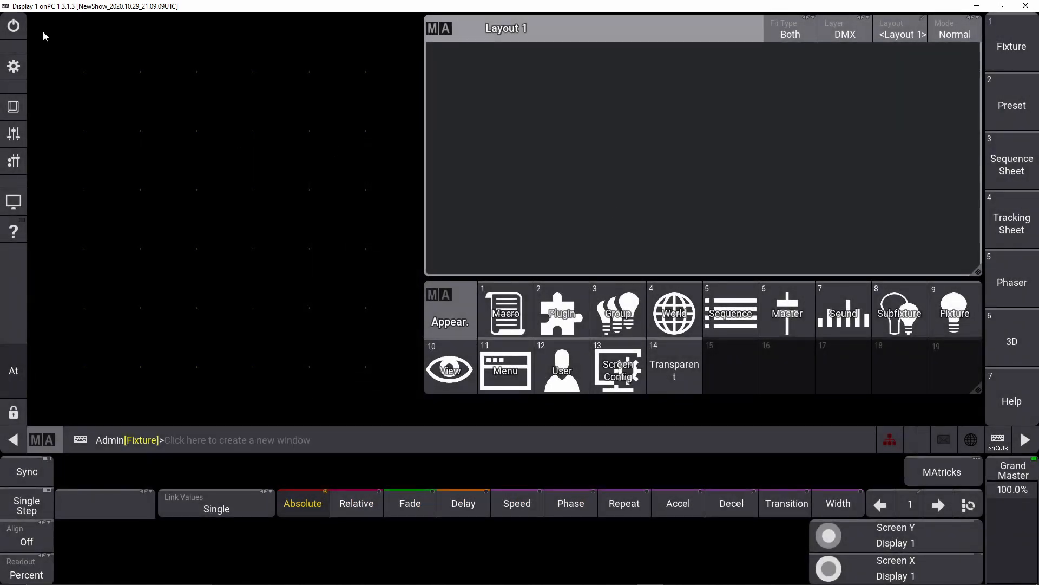
click(43, 30)
click(401, 246)
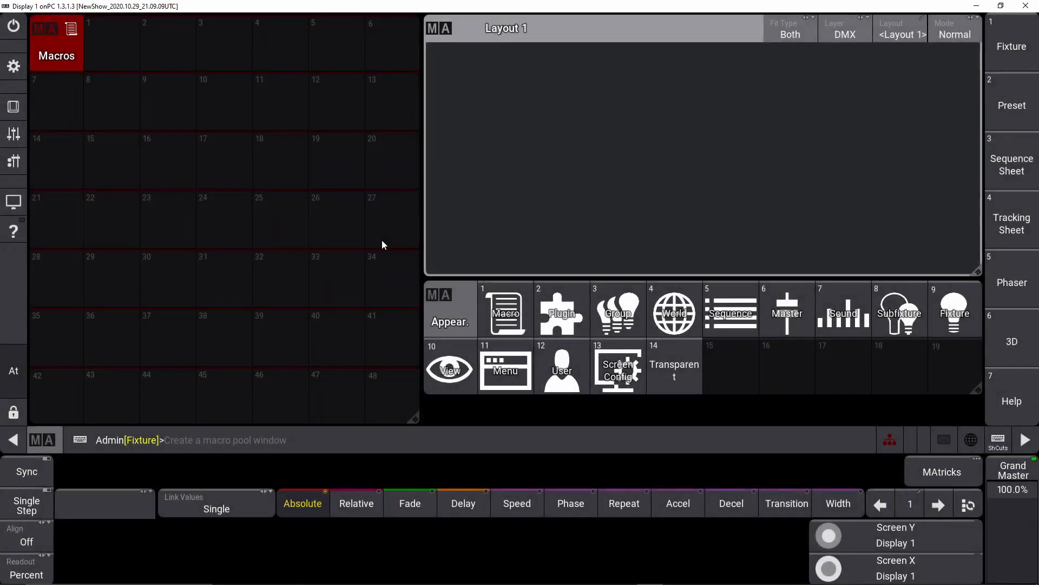
Import the file Import Effect Engine.xml from drive MA_FZ_2 into macro 1 and close the macro editor
click(113, 51)
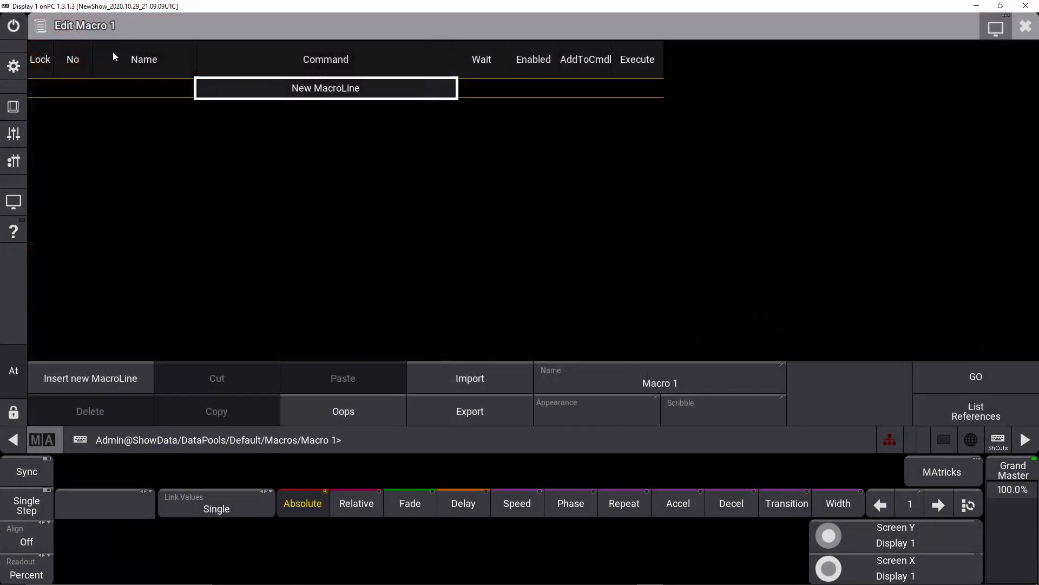
click(442, 369)
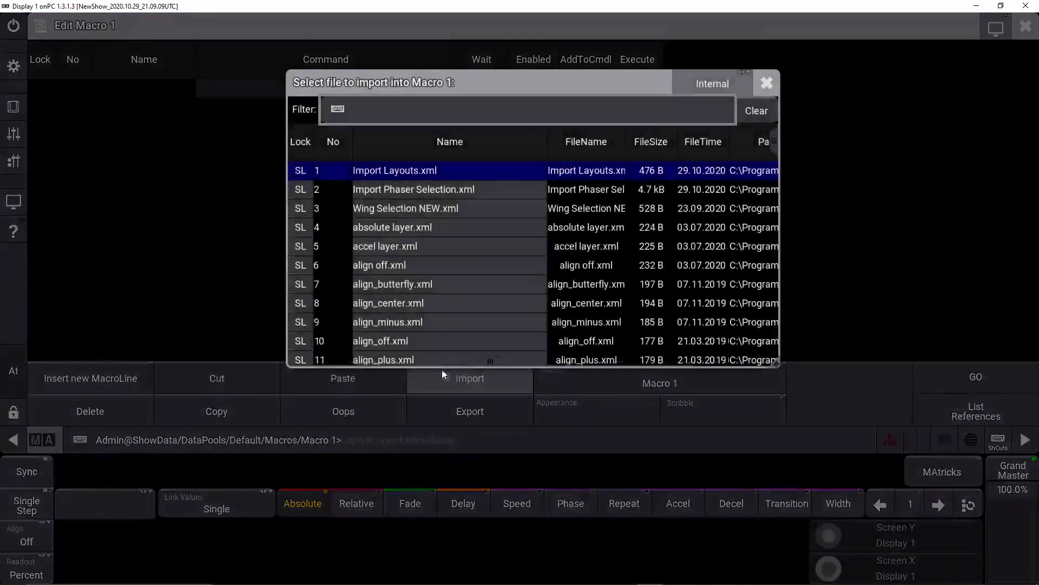
click(707, 85)
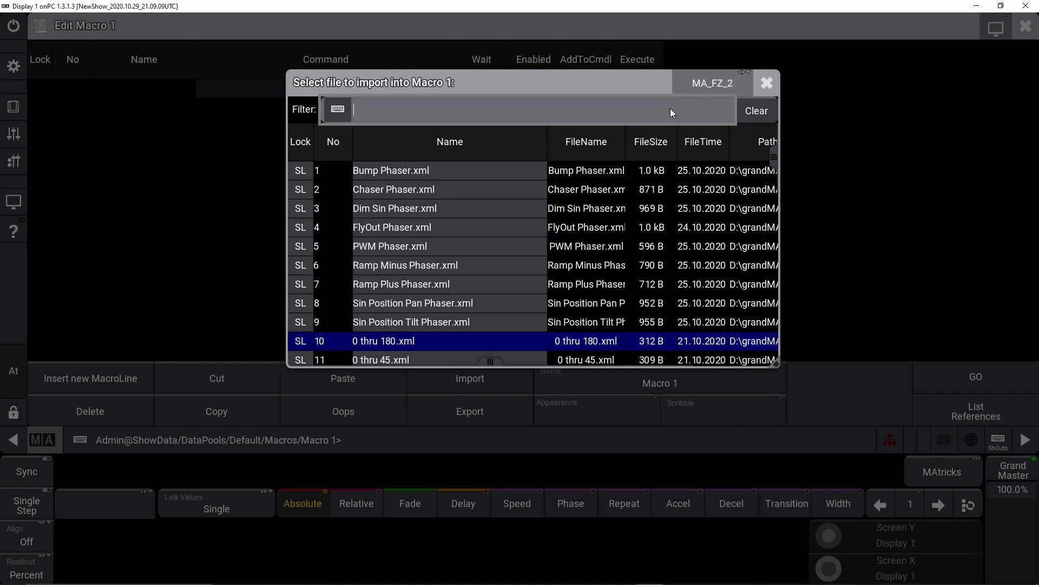
text(impo)
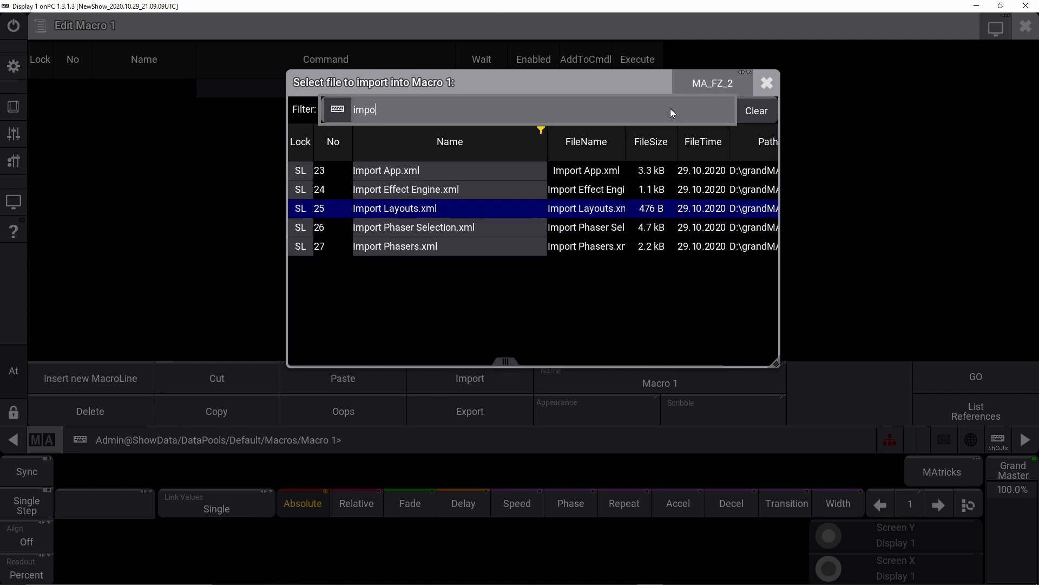
click(478, 187)
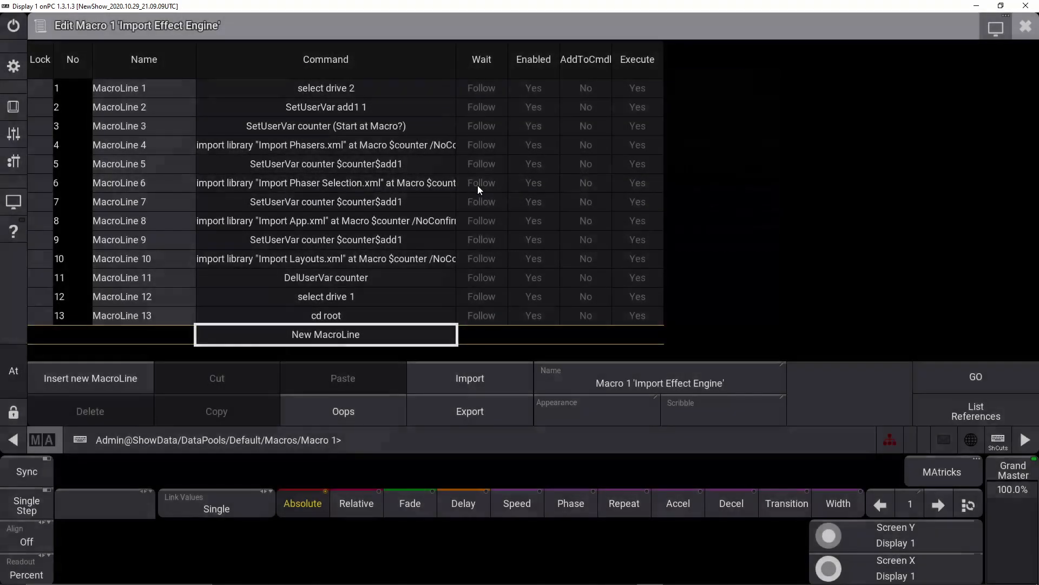
key(Escape)
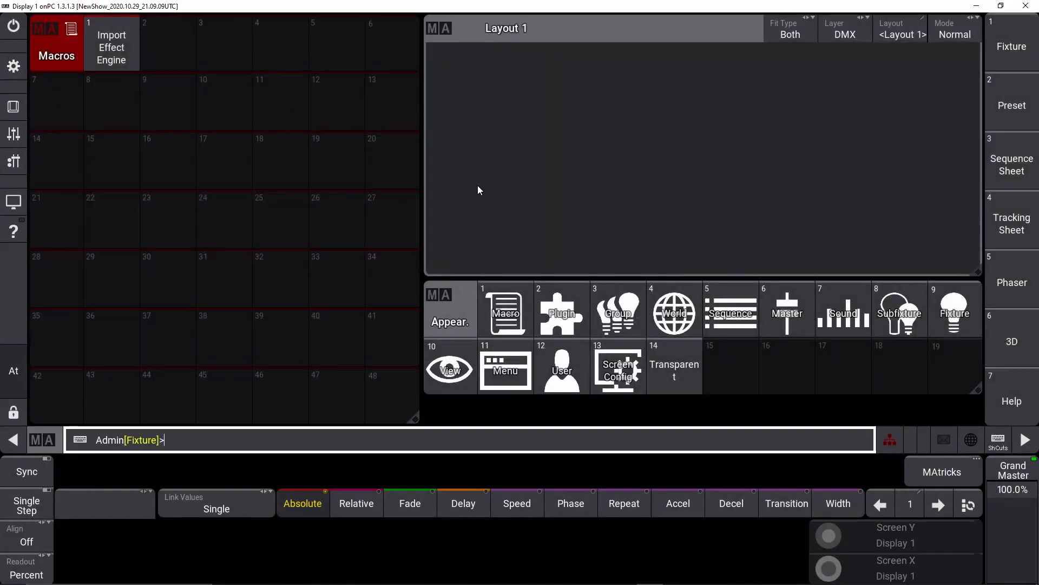
Run the Import Effect Engine macro with start macro 2, and the Import Phasers macro with start macro 7
click(115, 51)
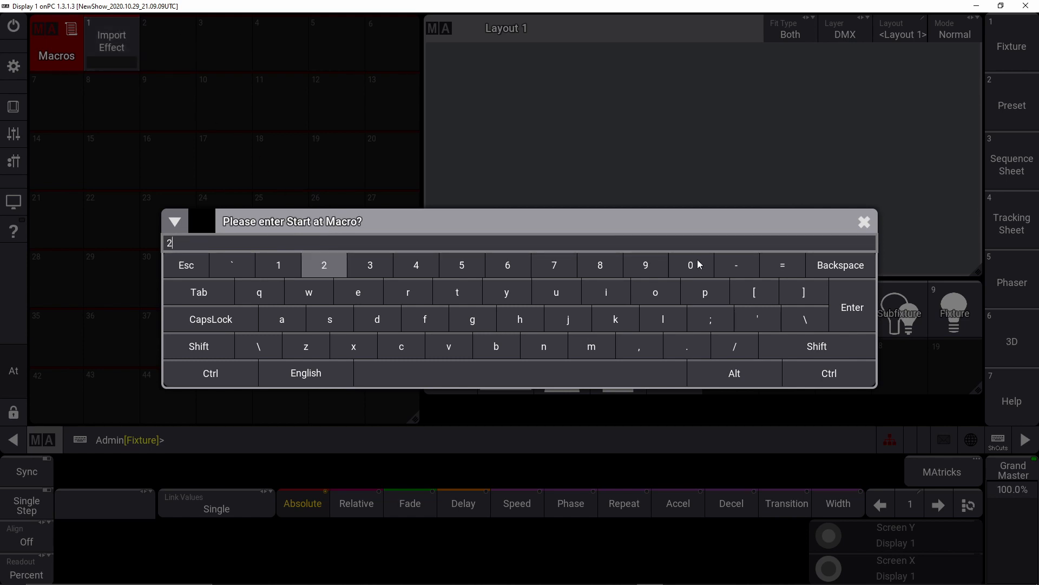
click(842, 297)
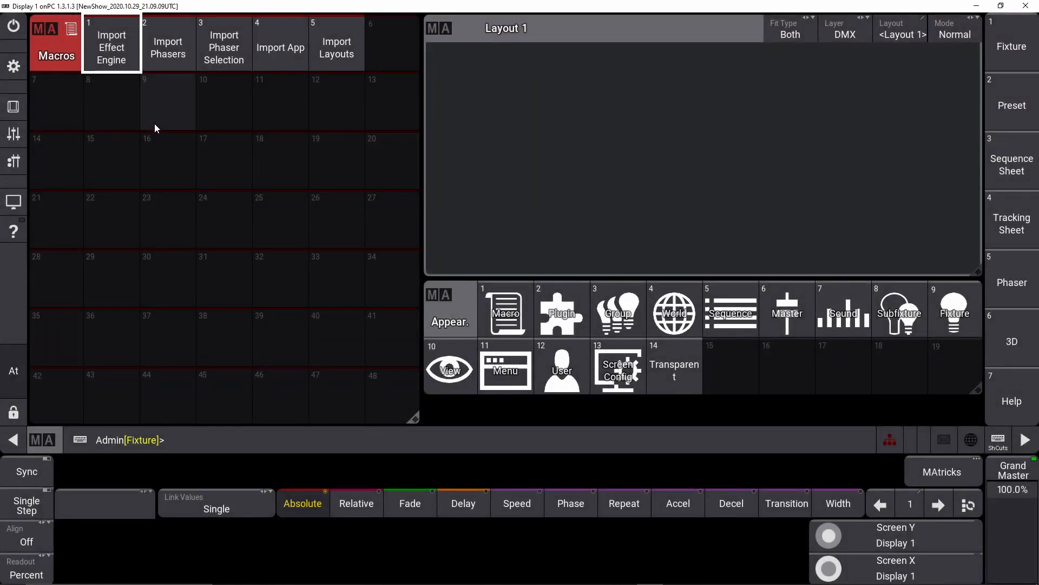
click(151, 37)
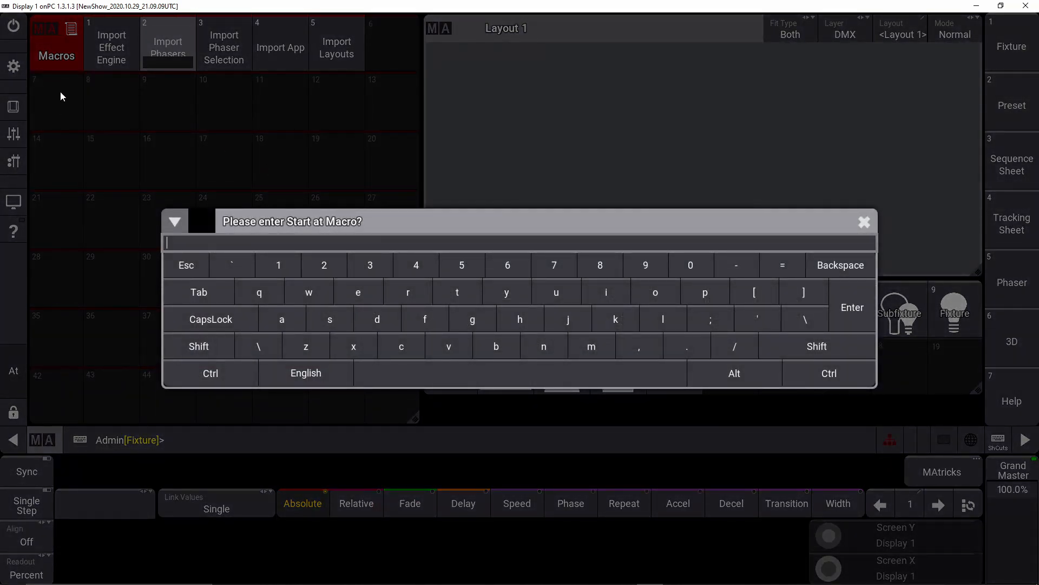
click(554, 266)
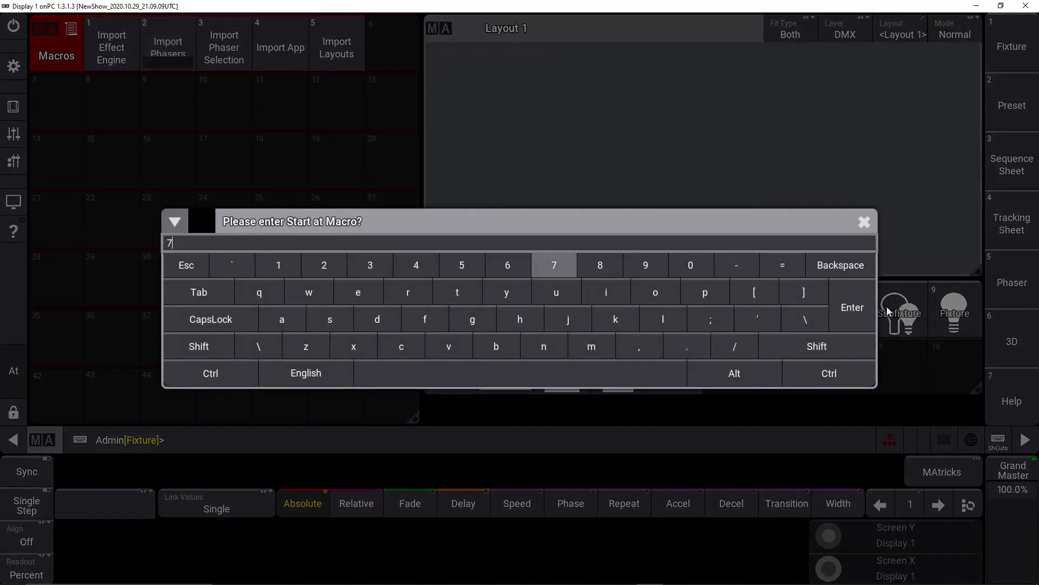
click(855, 307)
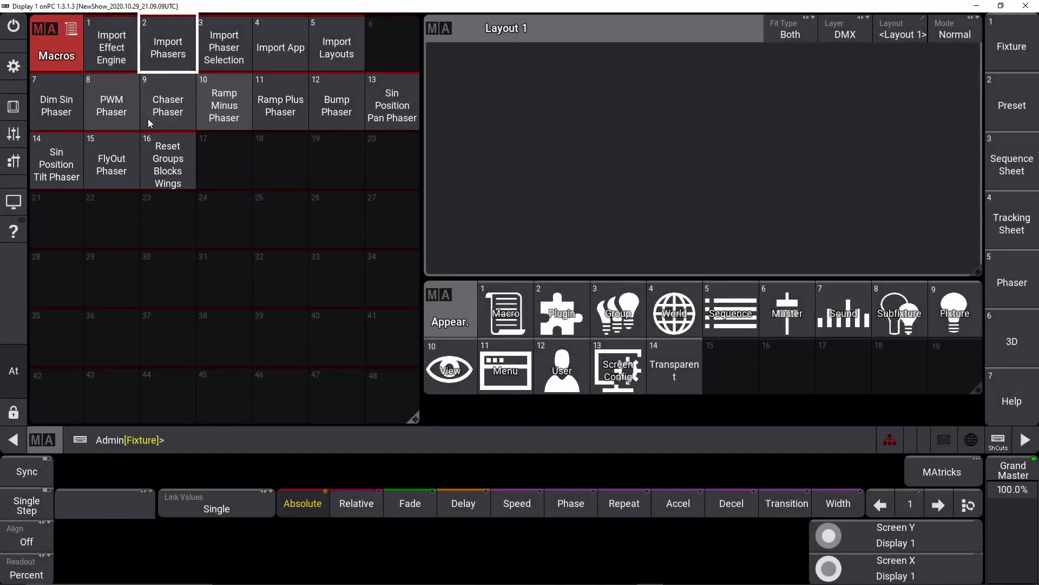
Run the Import Phaser Selection macro with start macro 21 and dismiss the value prompts it opens
click(219, 33)
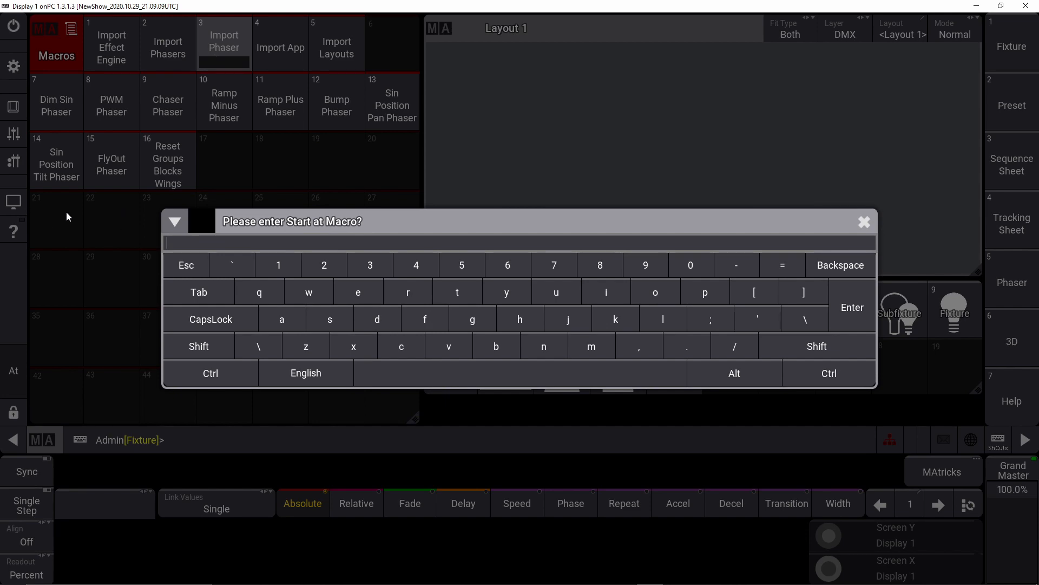
click(323, 273)
click(267, 269)
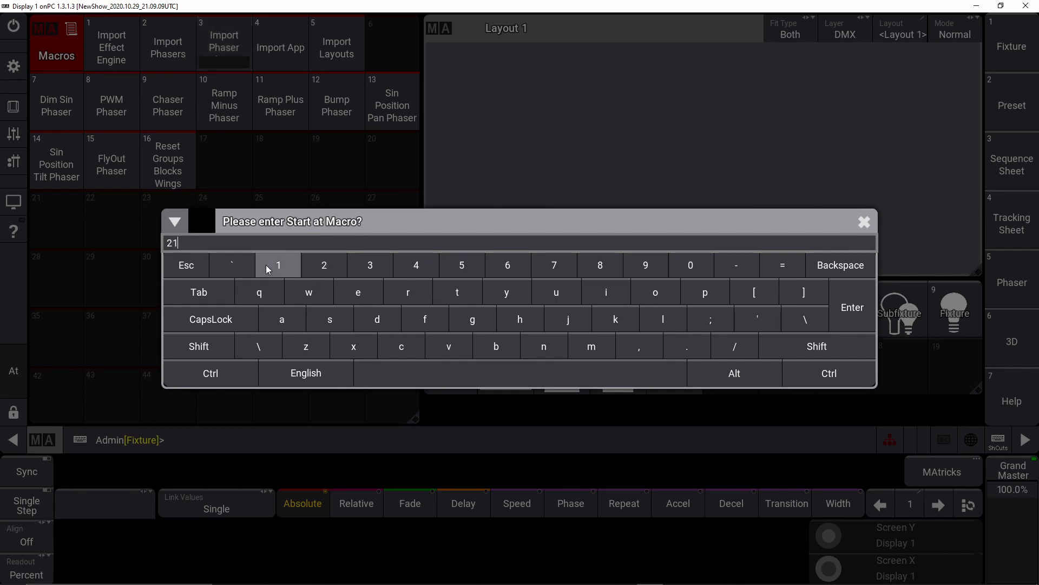
click(844, 301)
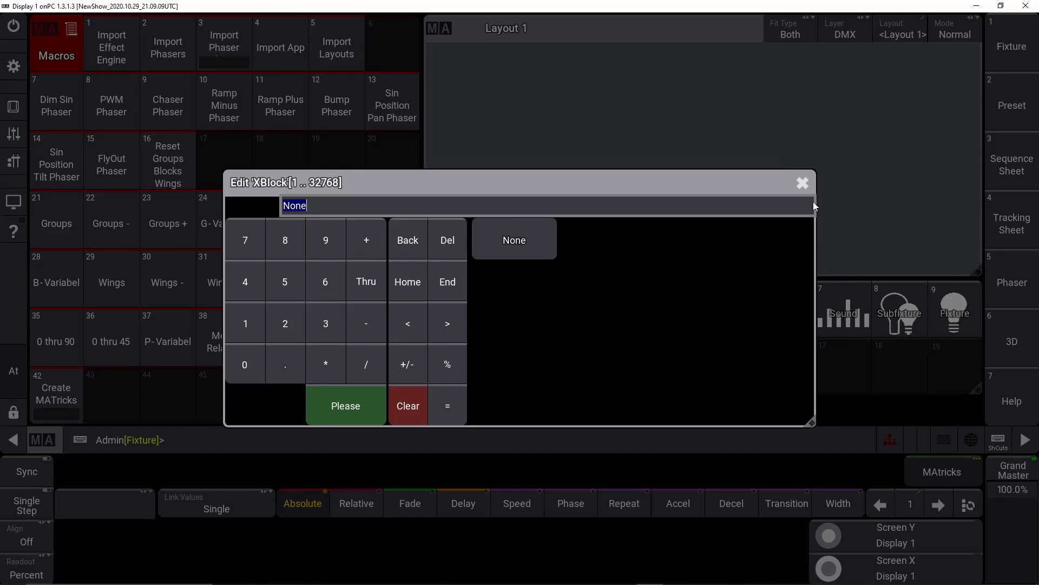
click(800, 184)
click(800, 184)
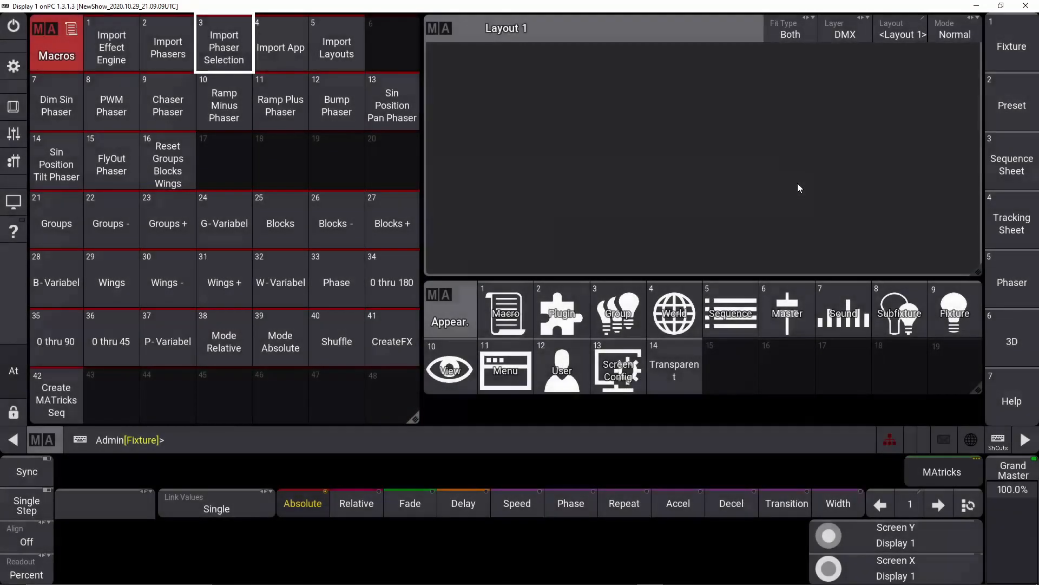
Run the Import App macro with start appearance 15
click(281, 52)
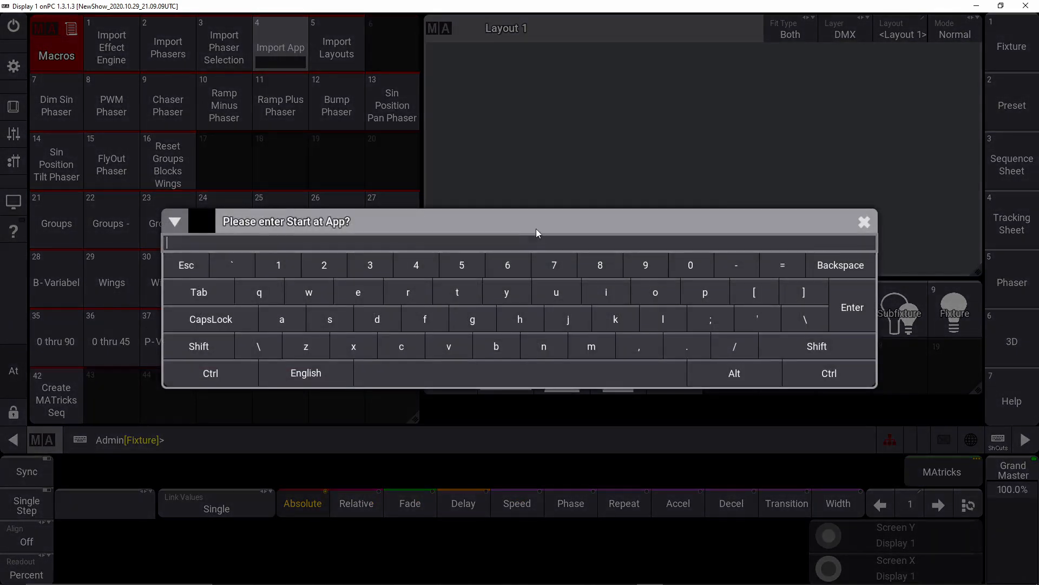
drag(536, 228, 459, 149)
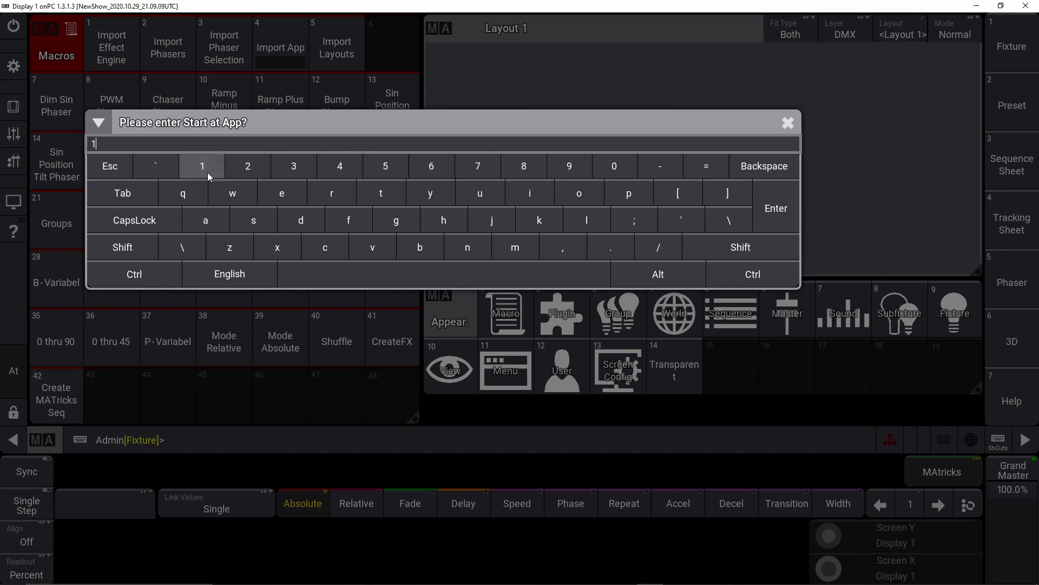
click(399, 166)
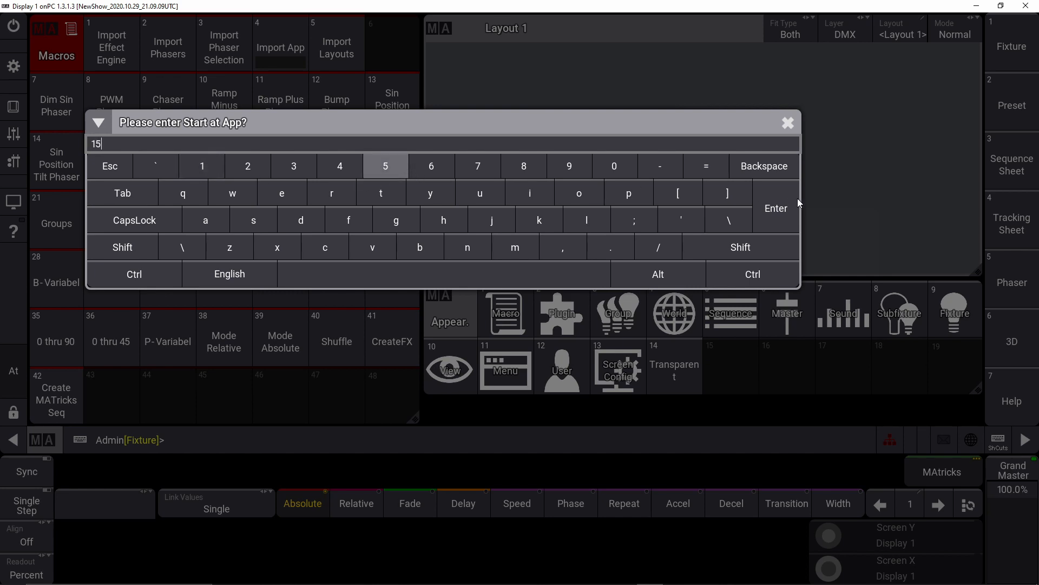
click(776, 212)
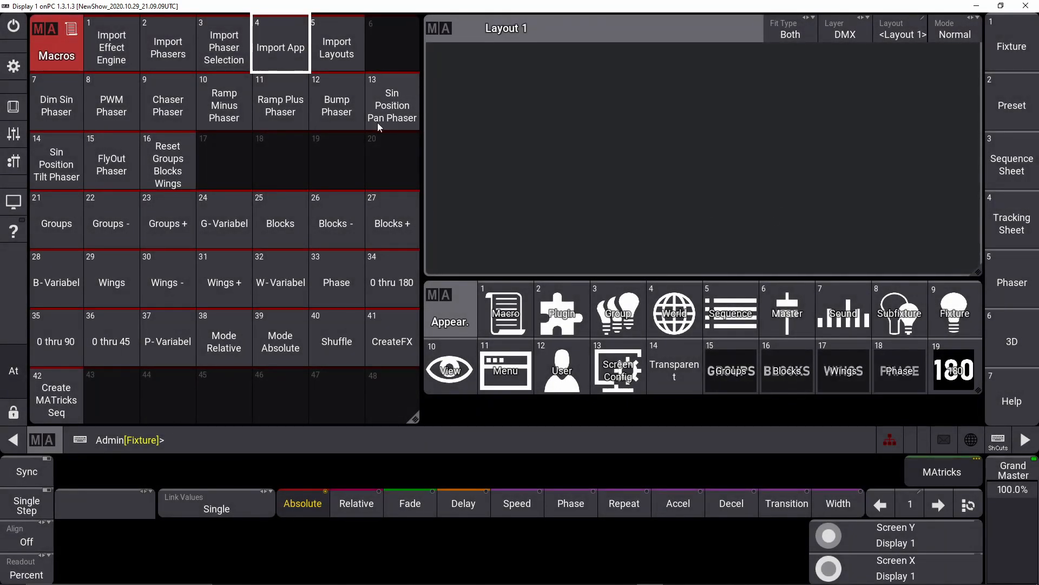
Run the Import Layouts macro, show the FX Engine small layout with fit type Elements, and run the macro again
click(347, 47)
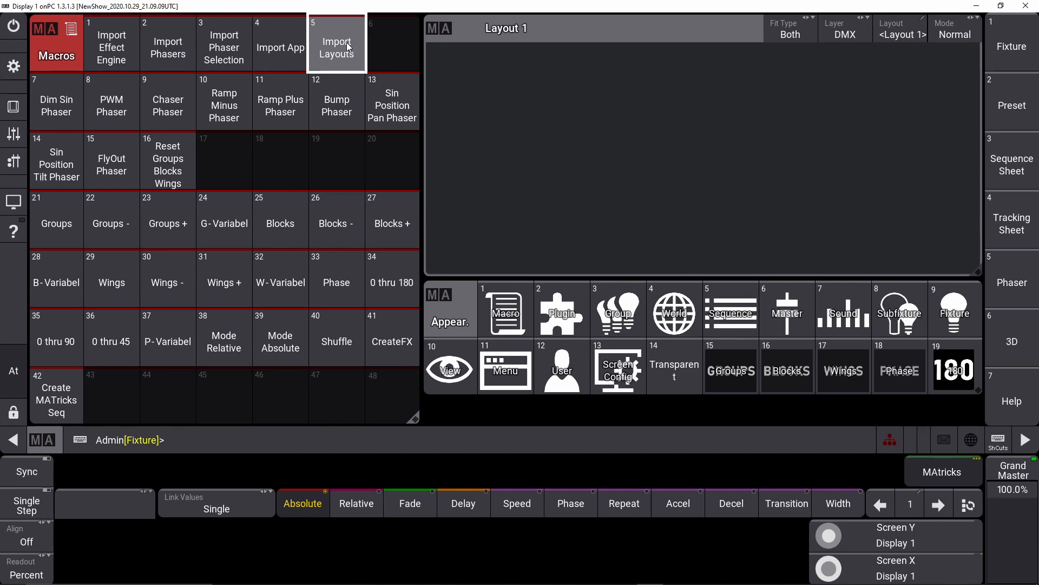
click(907, 36)
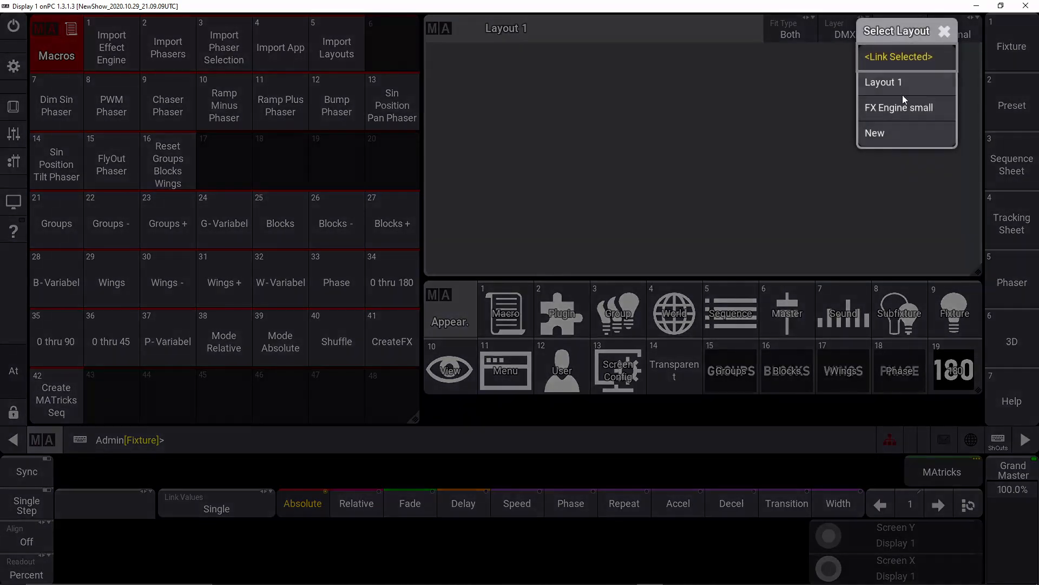
click(895, 109)
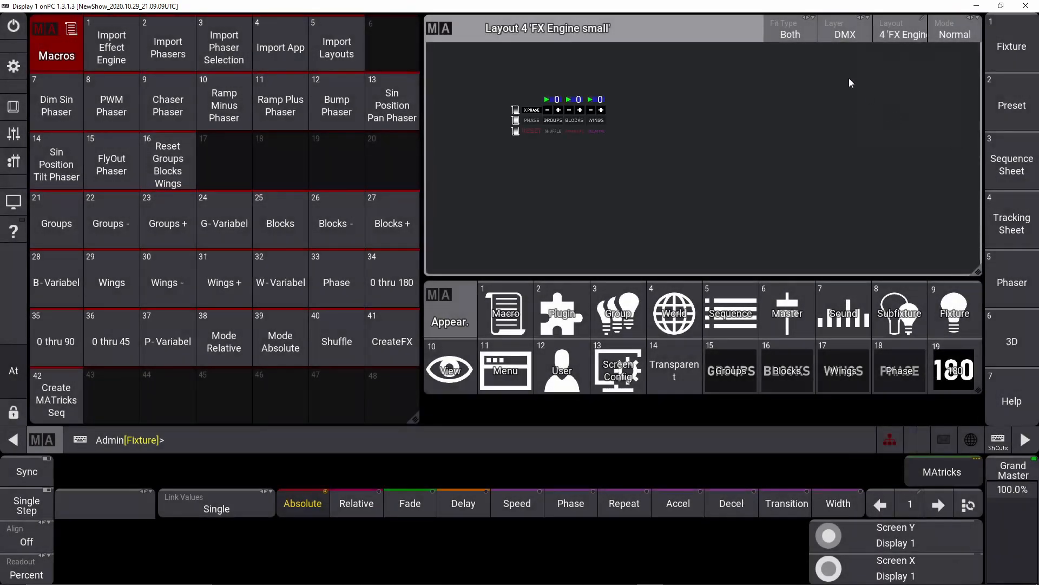
click(780, 33)
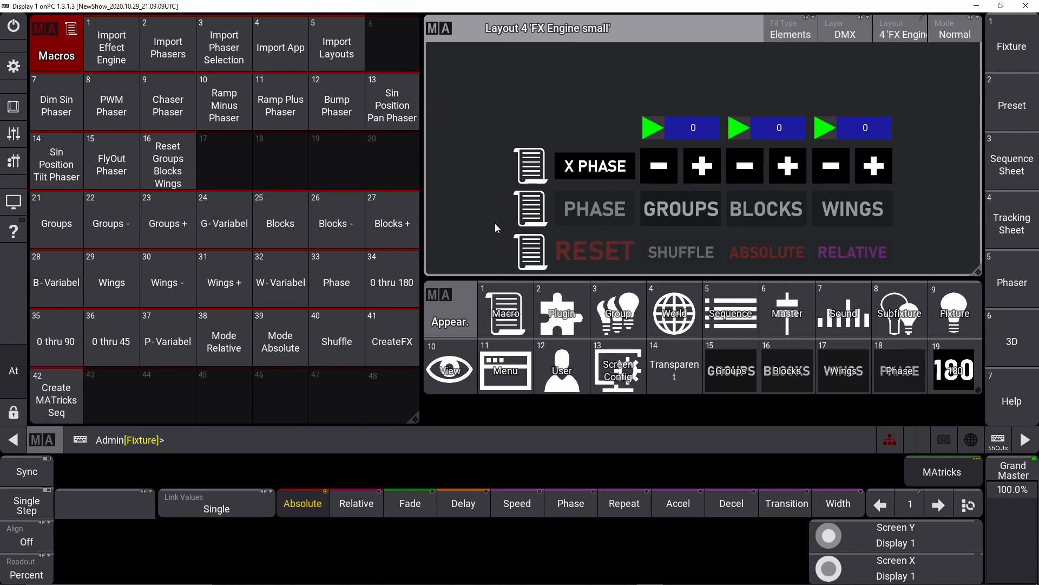
click(336, 49)
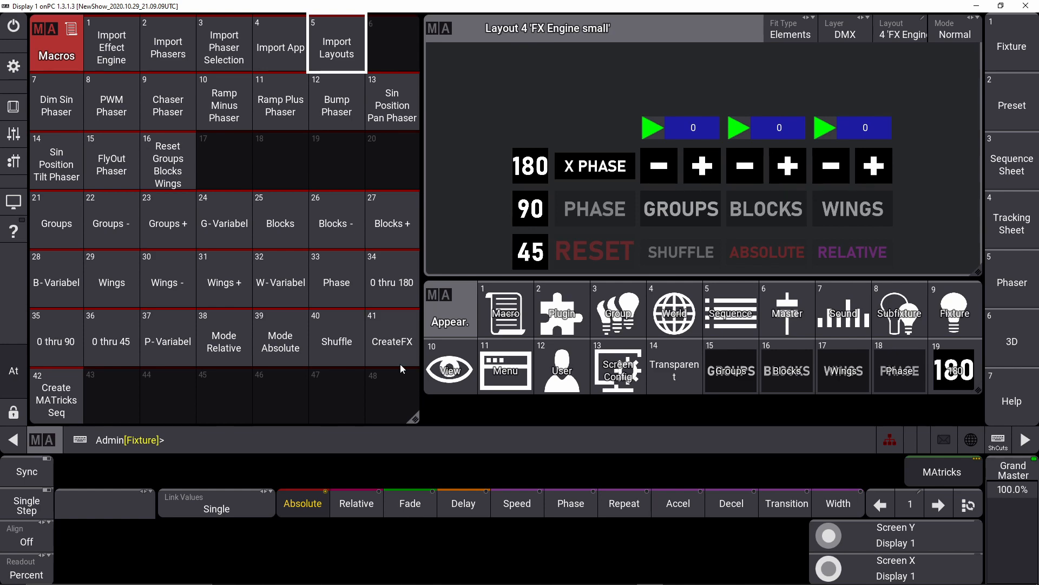
Remove the macro pool window and add a 3D window in the upper part of the freed area
drag(414, 417, 361, 362)
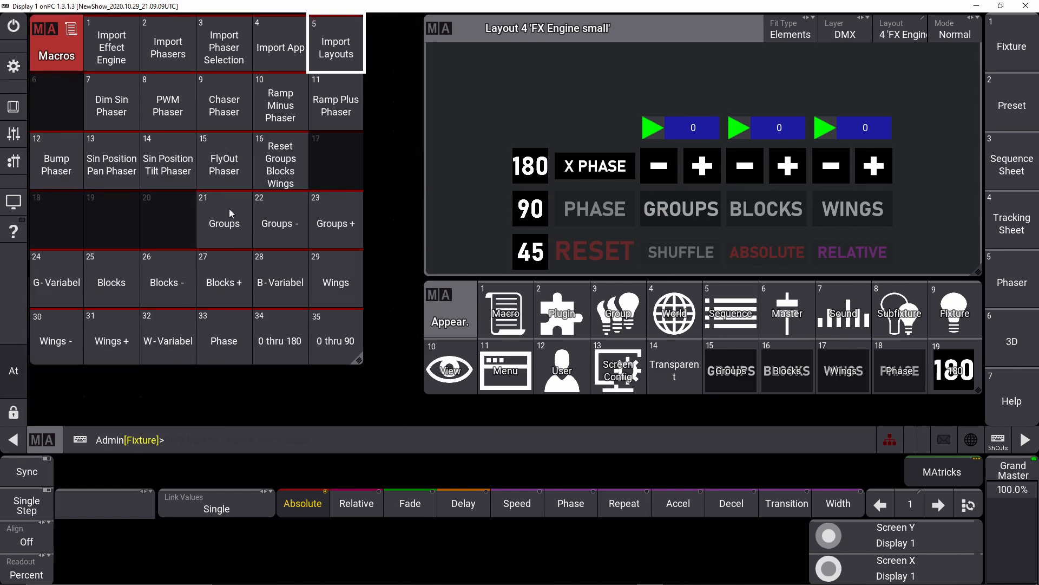
click(41, 28)
click(622, 210)
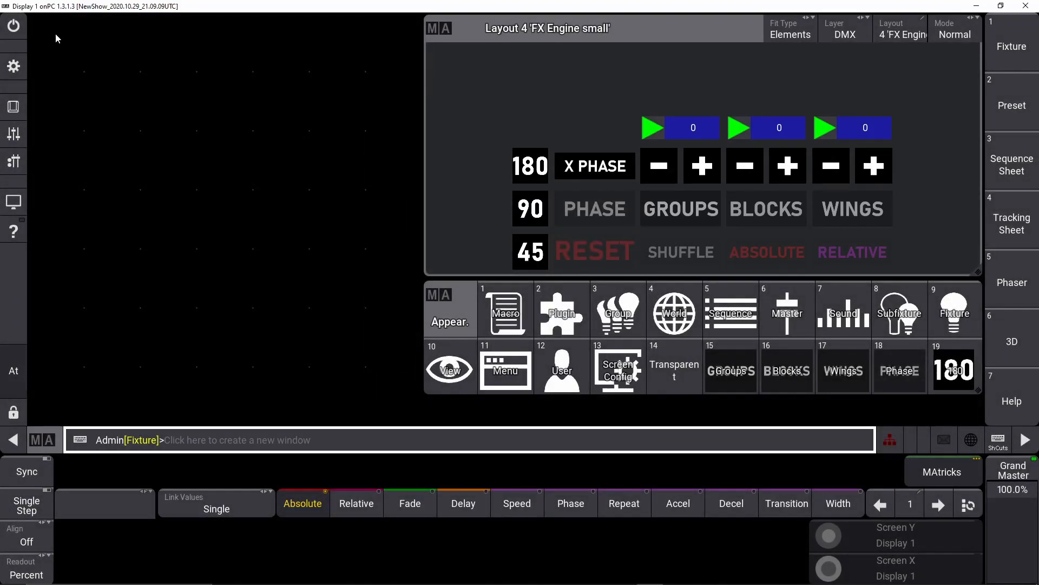
drag(56, 32, 427, 245)
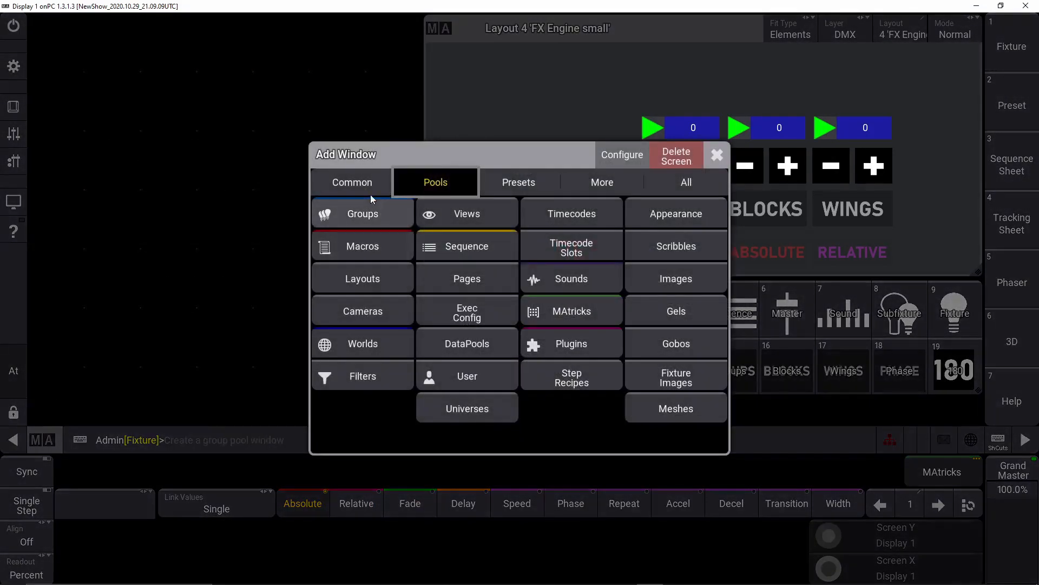
click(446, 221)
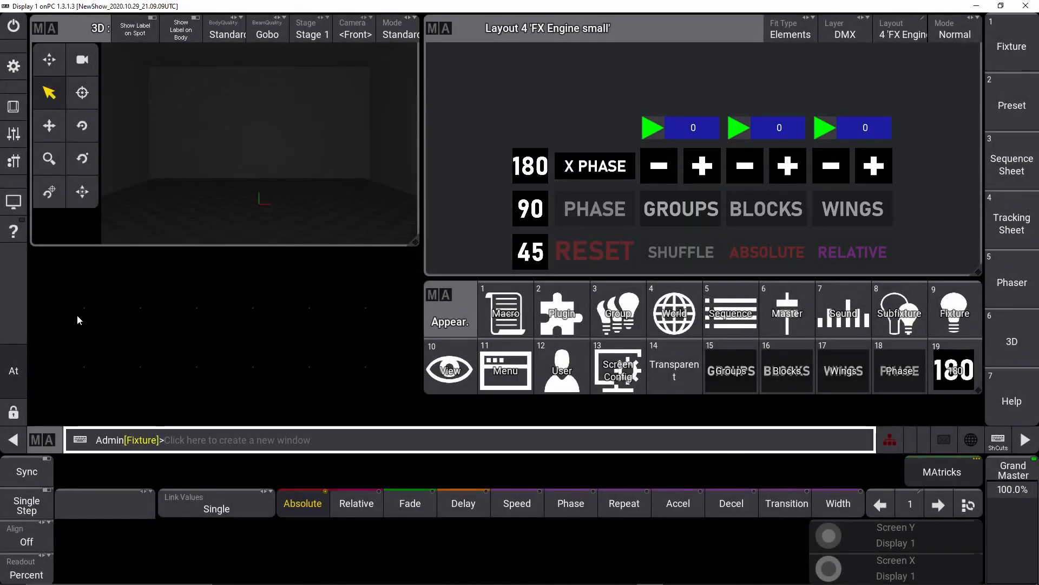
Add a MAtricks window in the free space below the 3D window
click(42, 273)
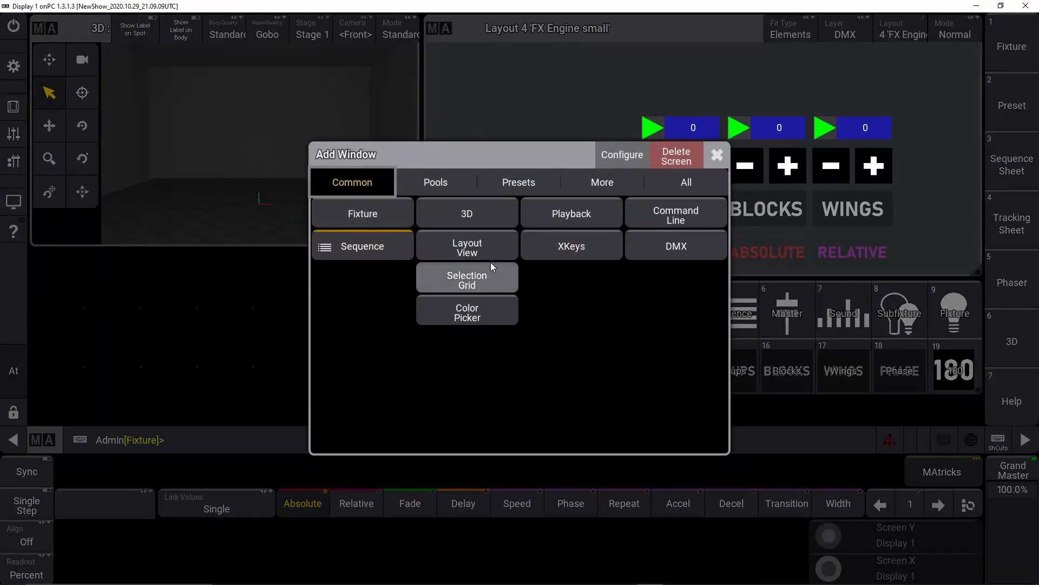
click(613, 178)
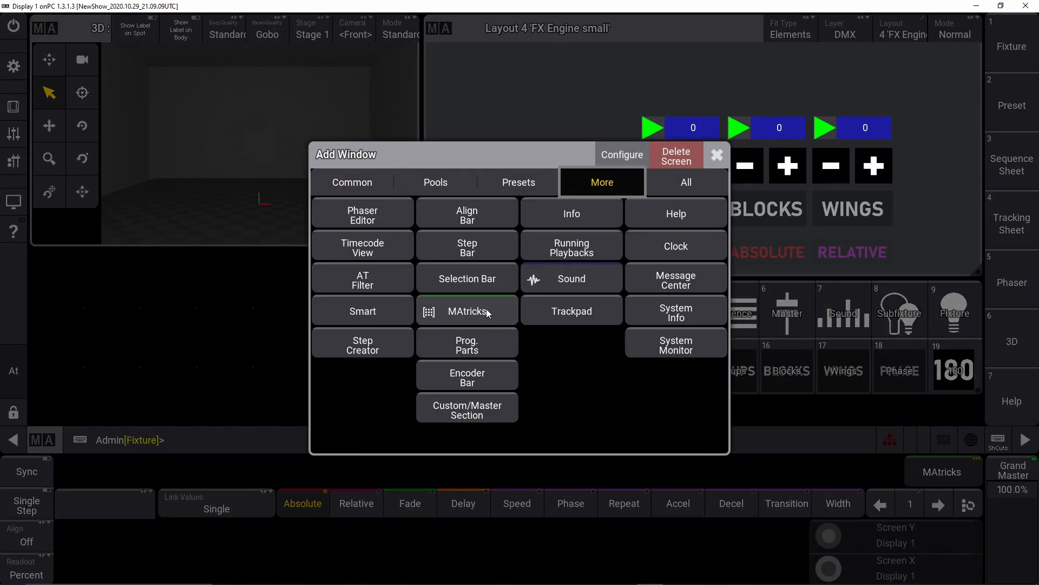
click(466, 309)
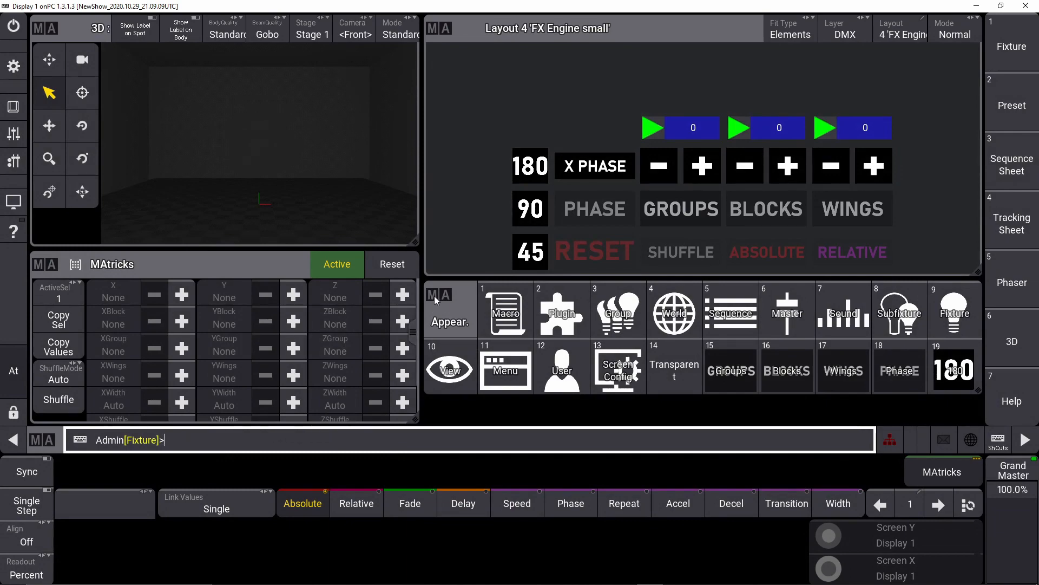
Replace the appearance pool window below the layout view with a Macros pool window
click(440, 312)
click(672, 213)
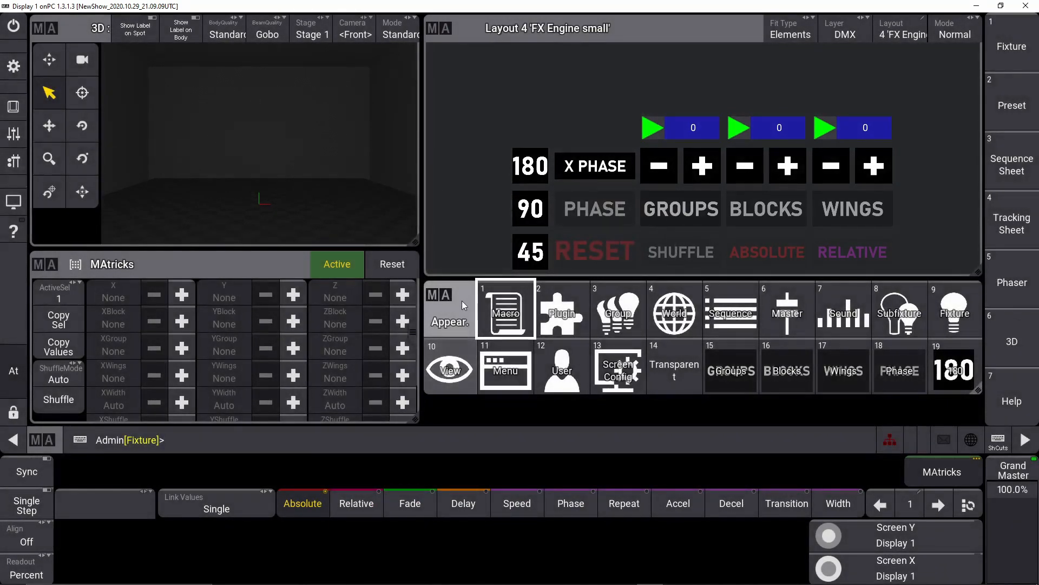
click(444, 319)
click(604, 210)
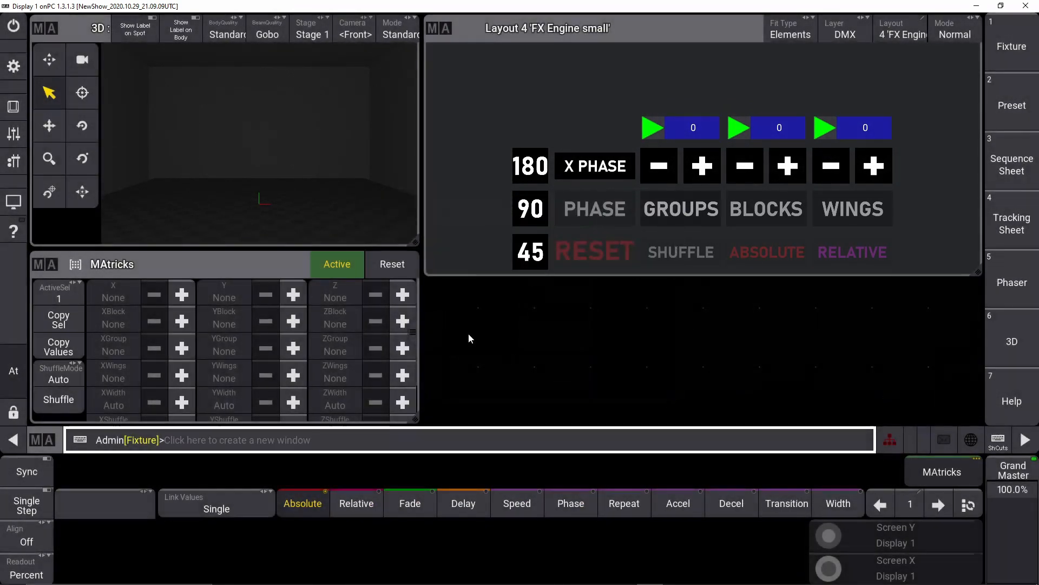
click(436, 300)
click(411, 181)
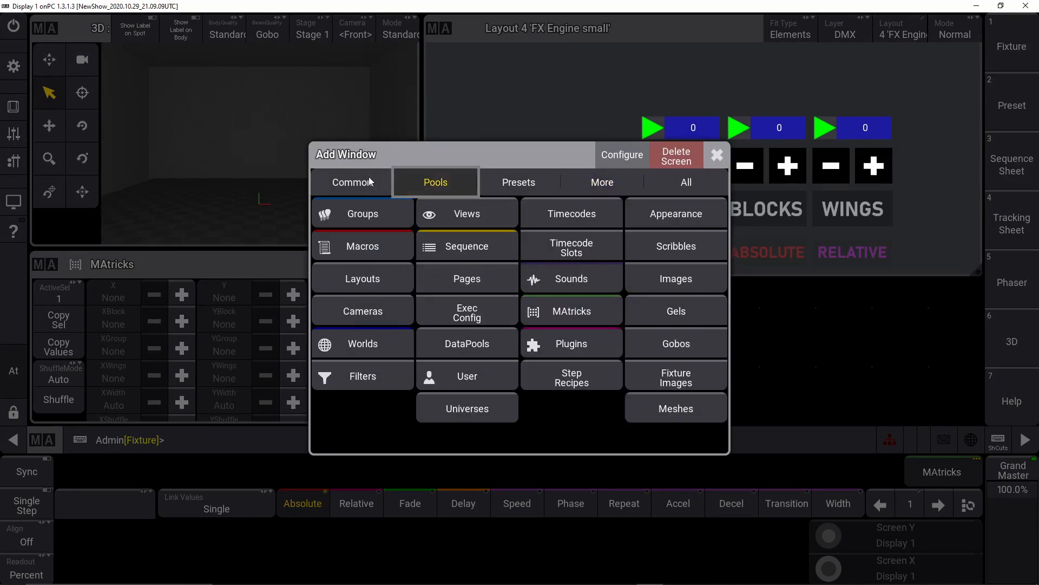
click(370, 247)
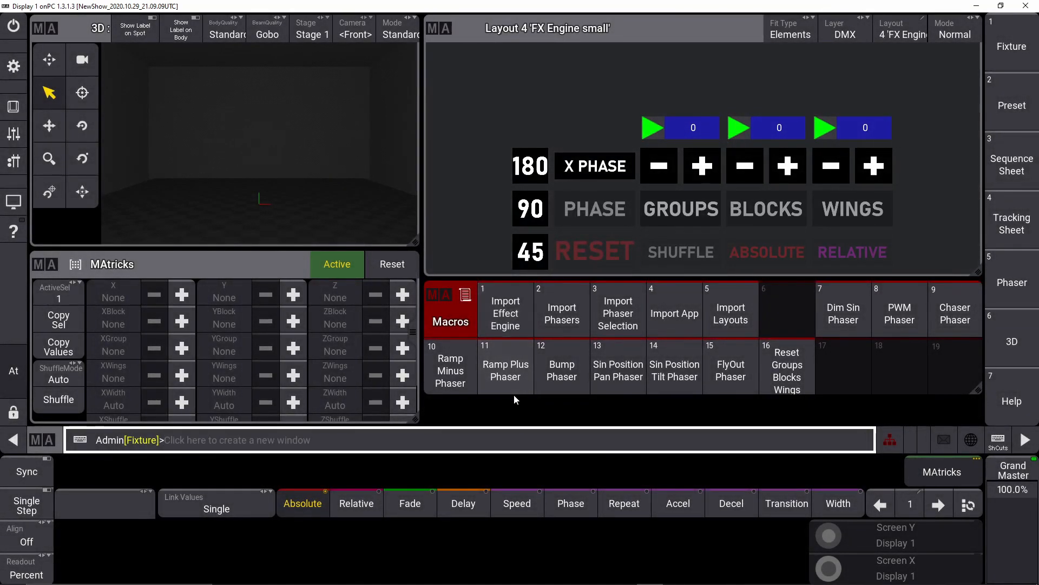
Start inserting new fixtures in the patch and choose the Martin MAC Quantum Profile in Extended Mode (27ch) from the grandMA3 library
click(13, 66)
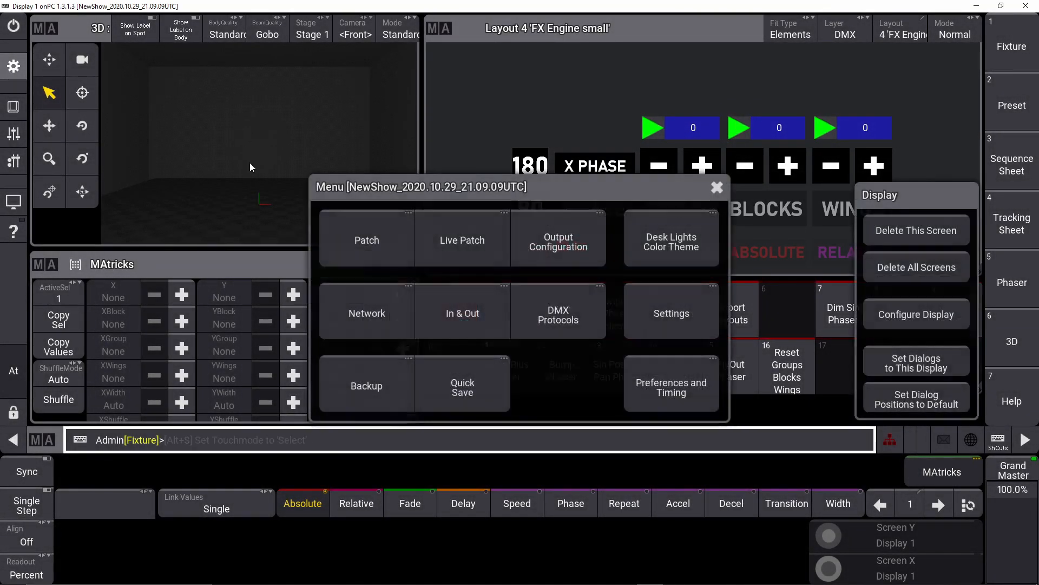
click(354, 235)
click(453, 294)
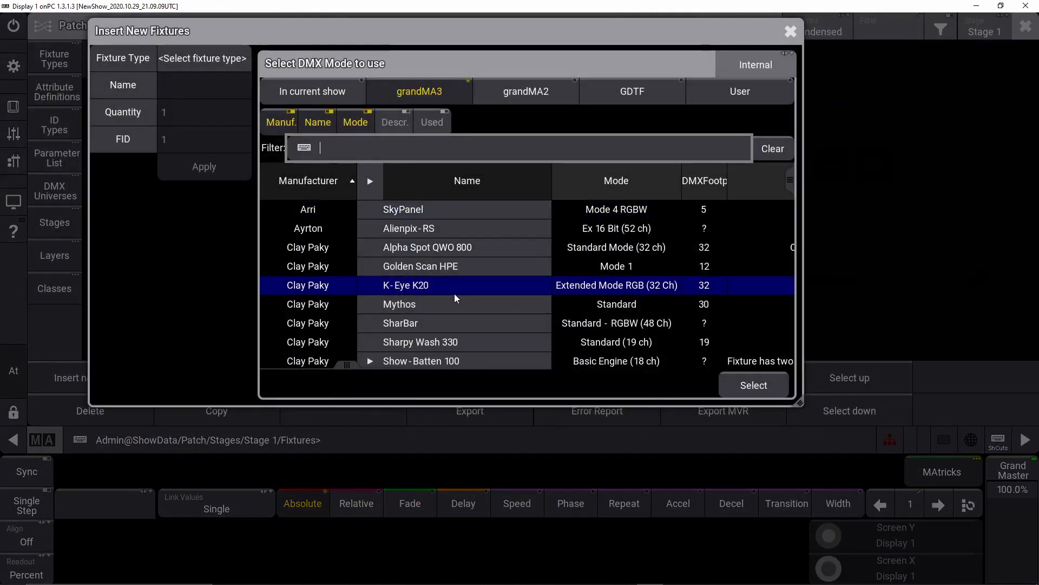
key(Down)
key(Down)
key(Down)
key(Down)
key(Down)
key(Down)
key(Down)
key(Down)
key(Down)
key(Down)
key(Down)
key(Down)
key(Down)
key(Down)
key(Down)
key(Down)
key(Down)
key(Down)
key(Down)
key(Down)
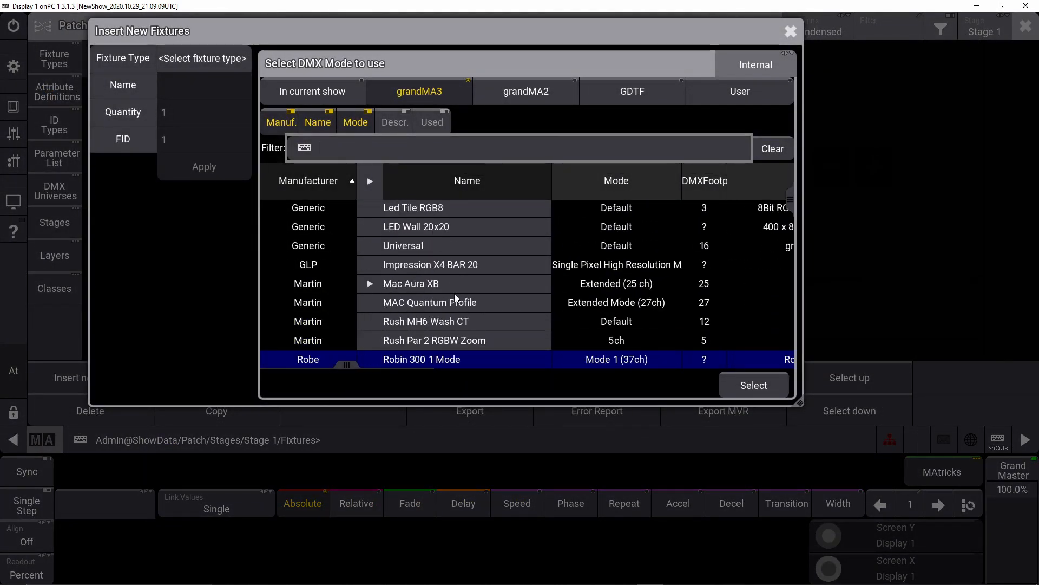
click(455, 298)
click(732, 381)
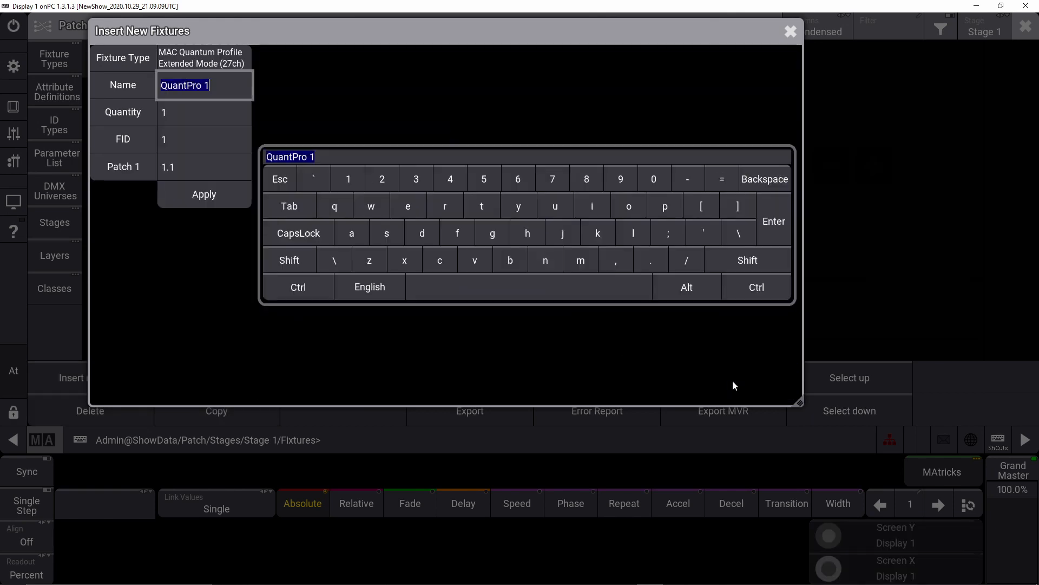
Insert 24 fixtures with the default name, FID 1 and patch 1.1, and close the patch with the changes saved
key(Return)
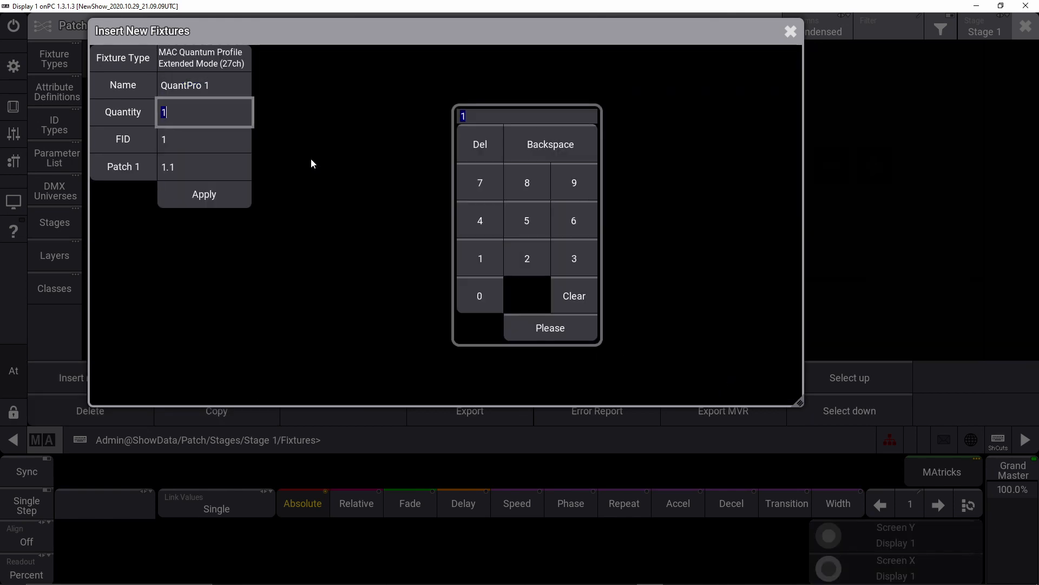
text(24)
key(Return)
key(Return)
key(Return)
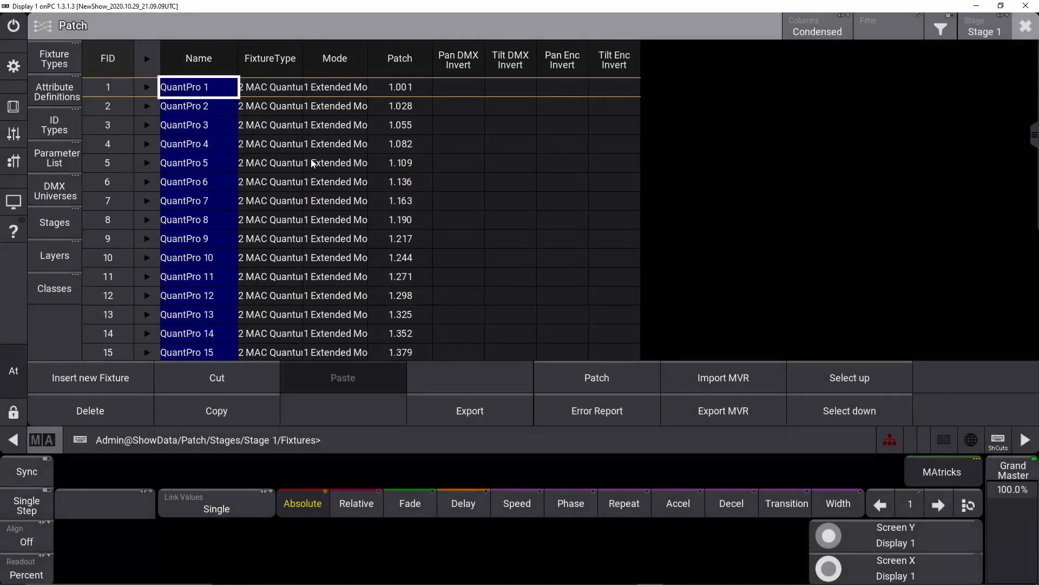
key(Escape)
key(Return)
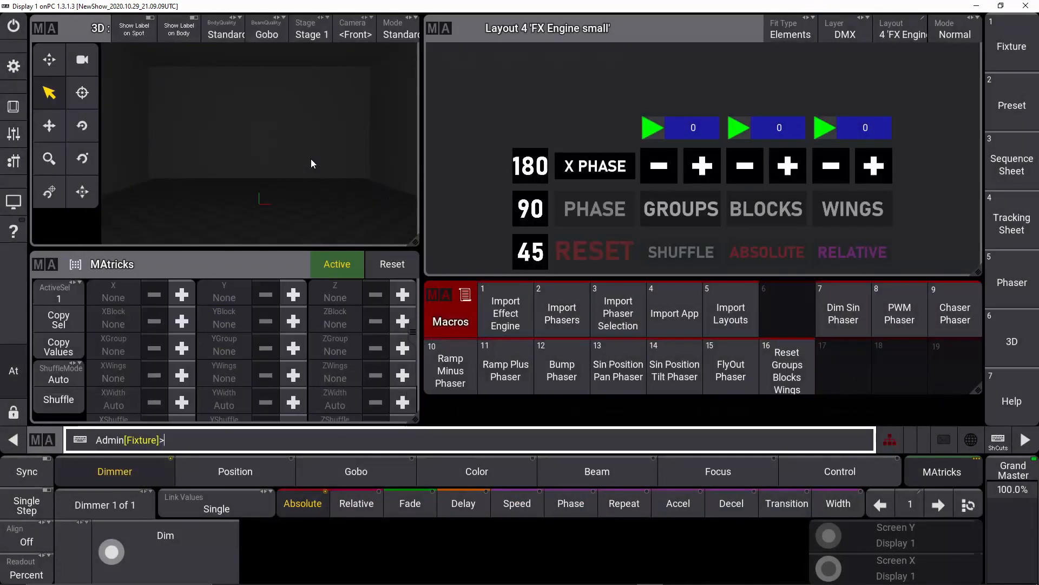
Switch the 3D view to Setup mode, select all stacked fixtures and set their Pos Z to 5 m
click(393, 35)
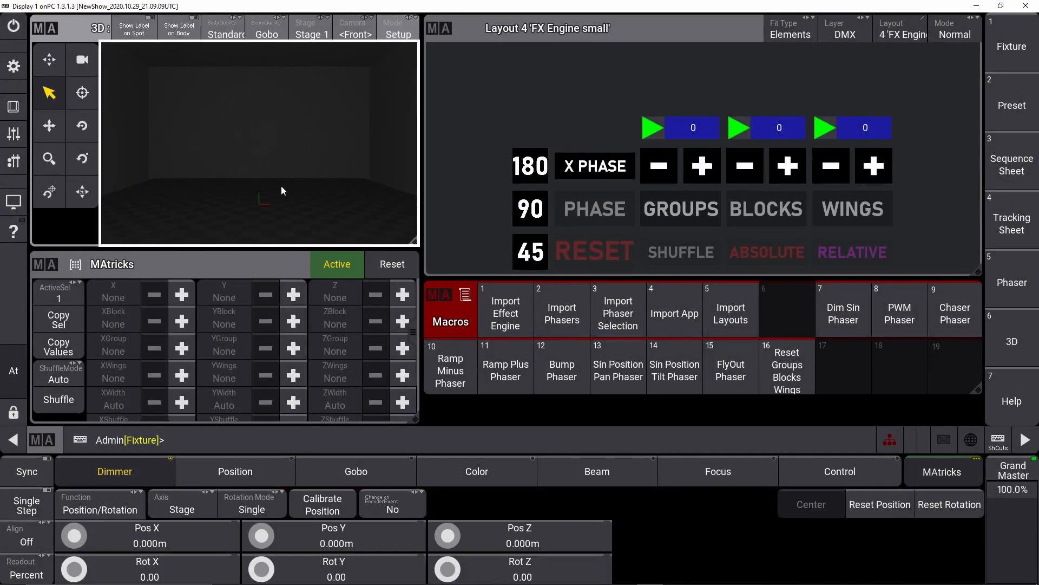
drag(252, 188, 310, 225)
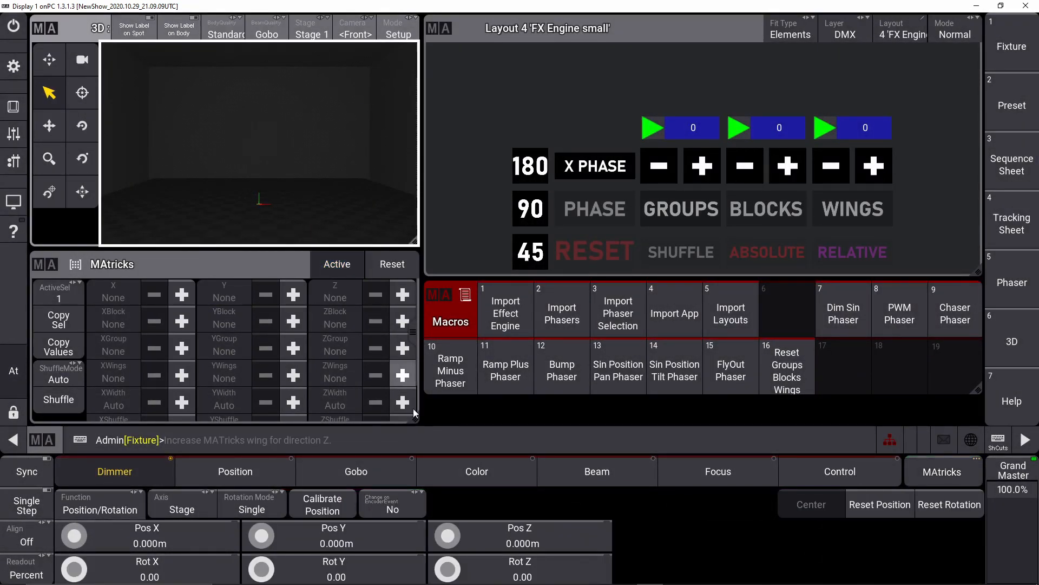
click(496, 535)
text(5)
key(Return)
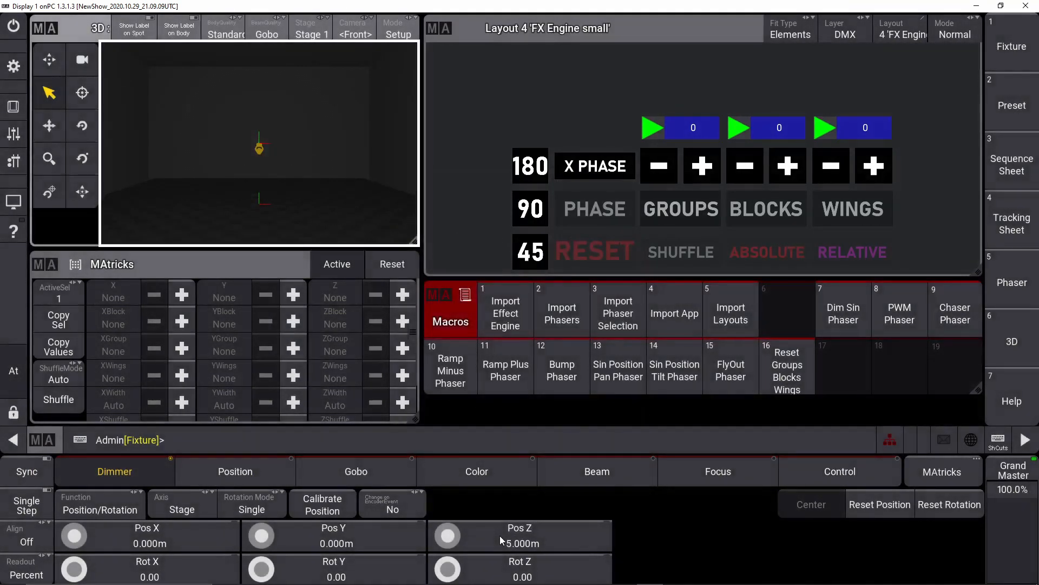
Spread the fixtures along Pos X from -10.500 to 10.500 m using the / align mode
click(42, 537)
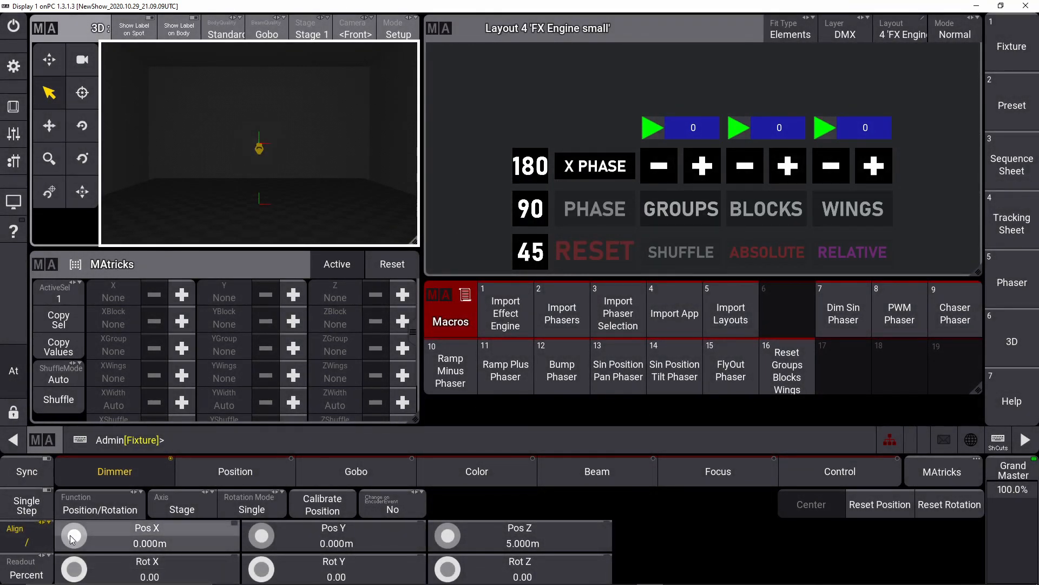
scroll(70, 536, up, 11)
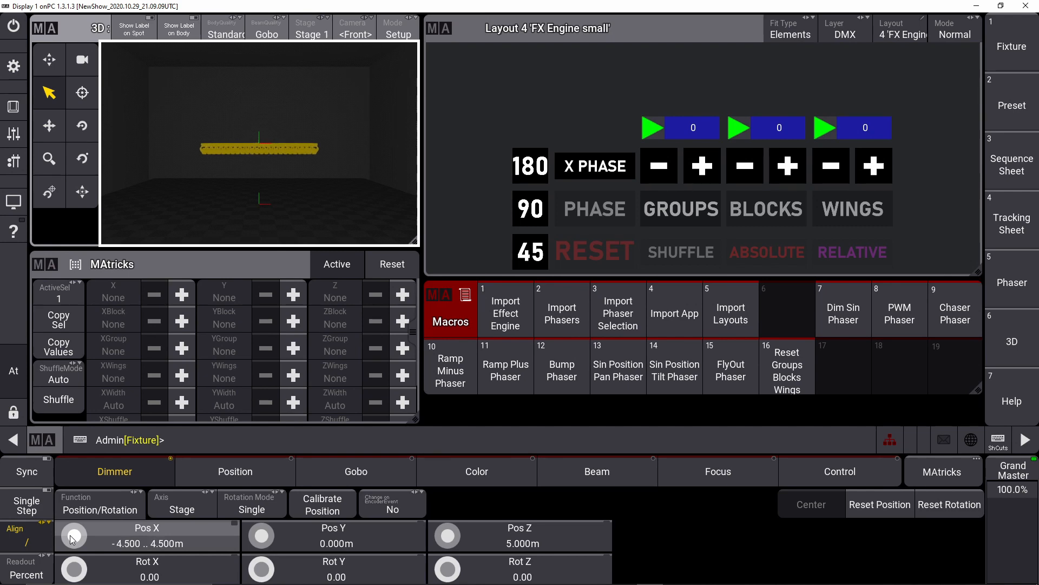
scroll(72, 538, up, 20)
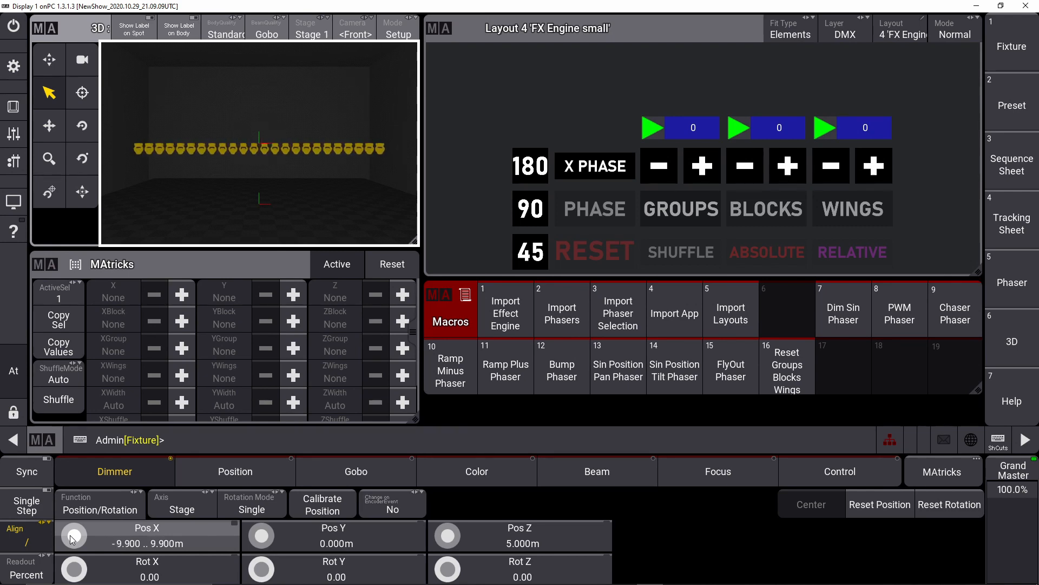
scroll(72, 537, up, 3)
Set the Pos Z of the selected fixture row to 8 m
click(499, 538)
text(8)
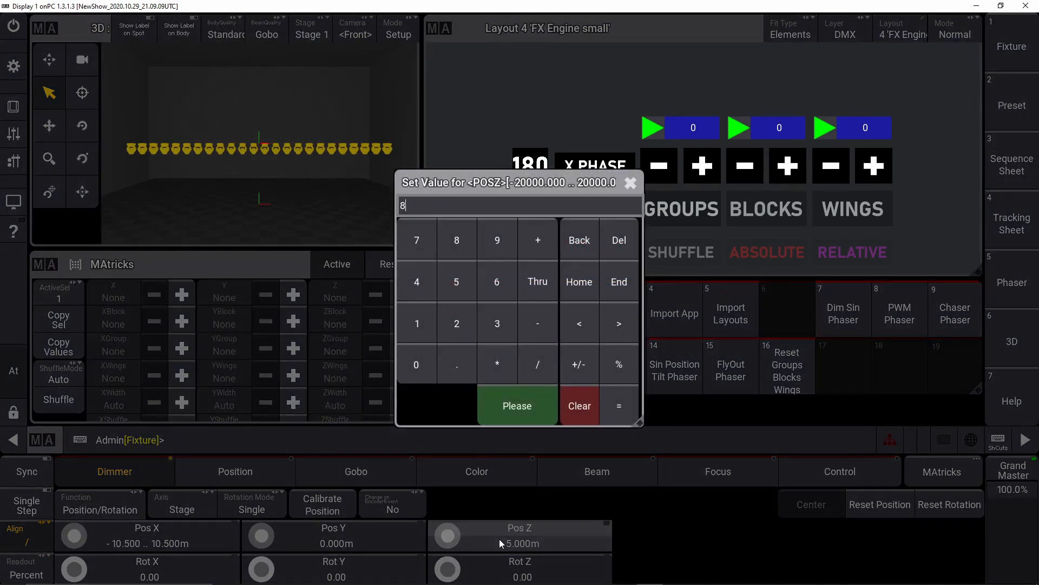
key(Return)
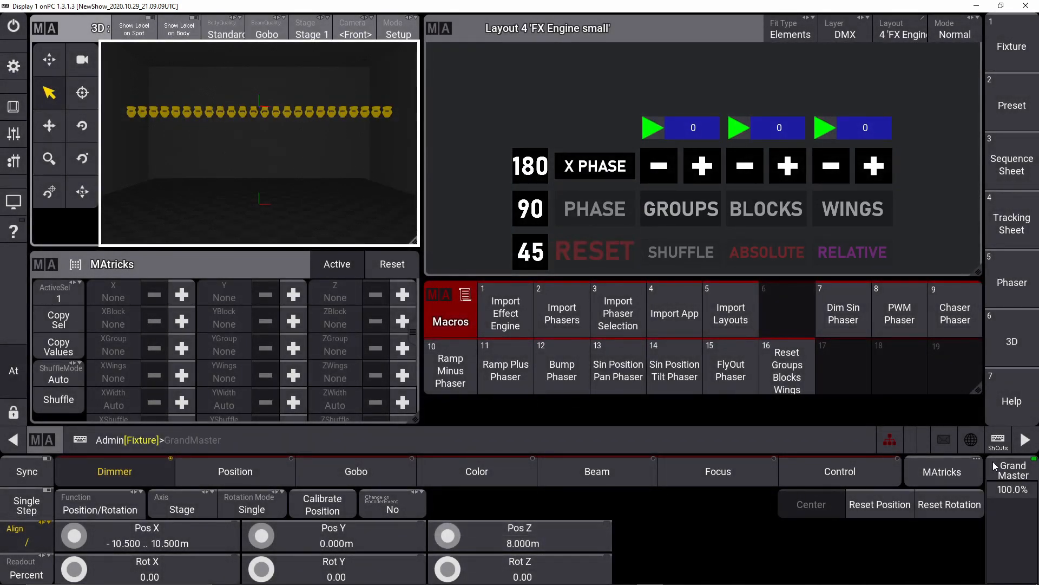
Enable keyboard shortcuts, clear the fixture selection and return the 3D view to Standard mode
click(998, 439)
key(Escape)
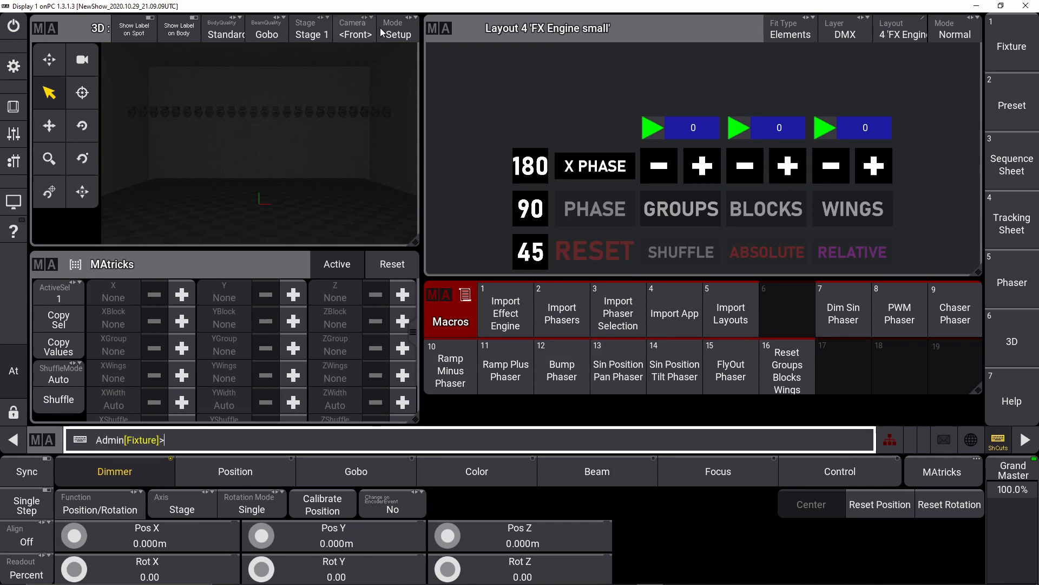
click(399, 28)
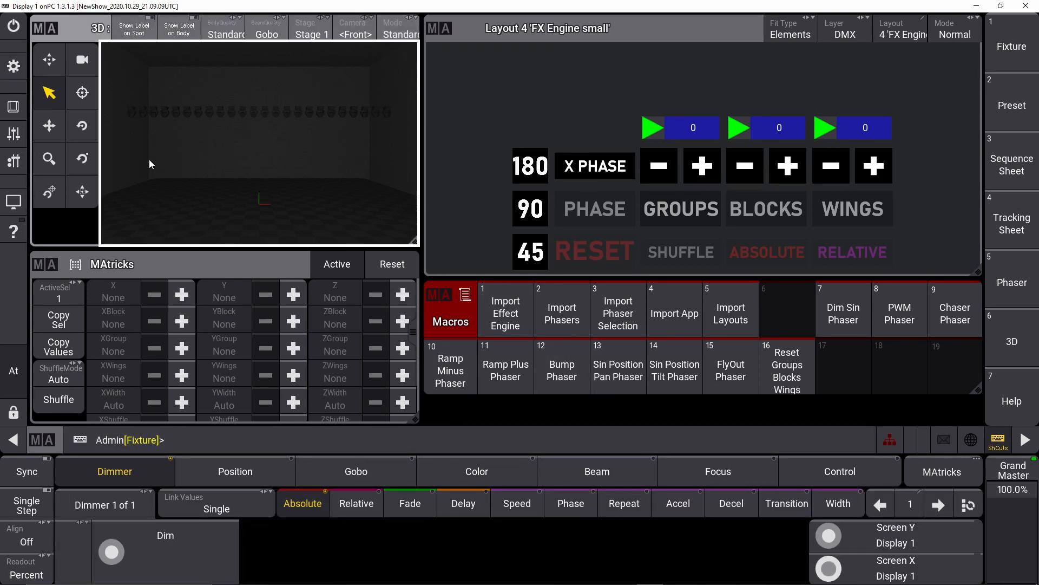
Select the whole fixture row in the 3D view and run the Dim Sin Phaser macro on it
drag(117, 93, 399, 145)
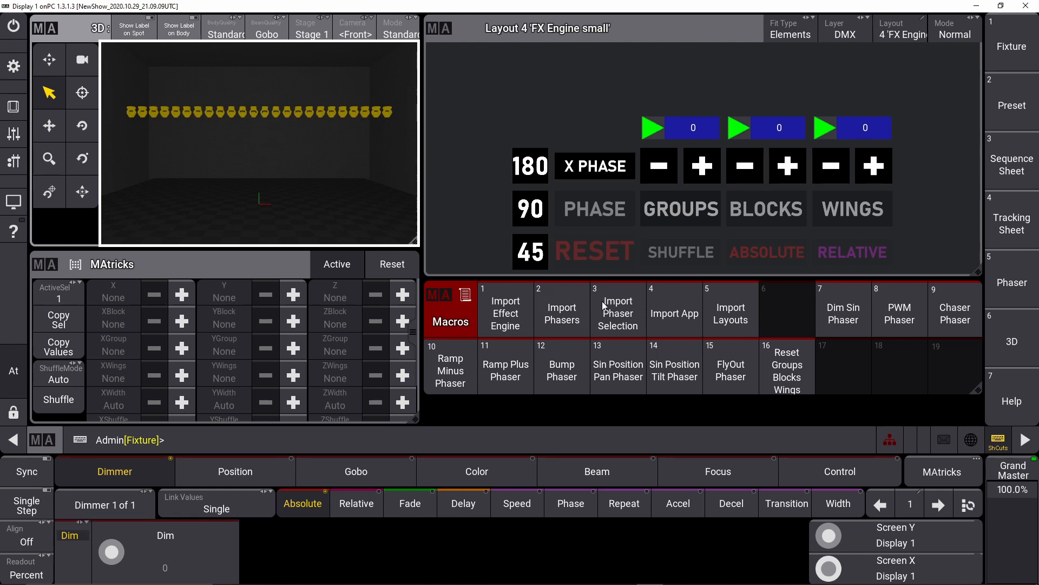
click(602, 302)
click(865, 316)
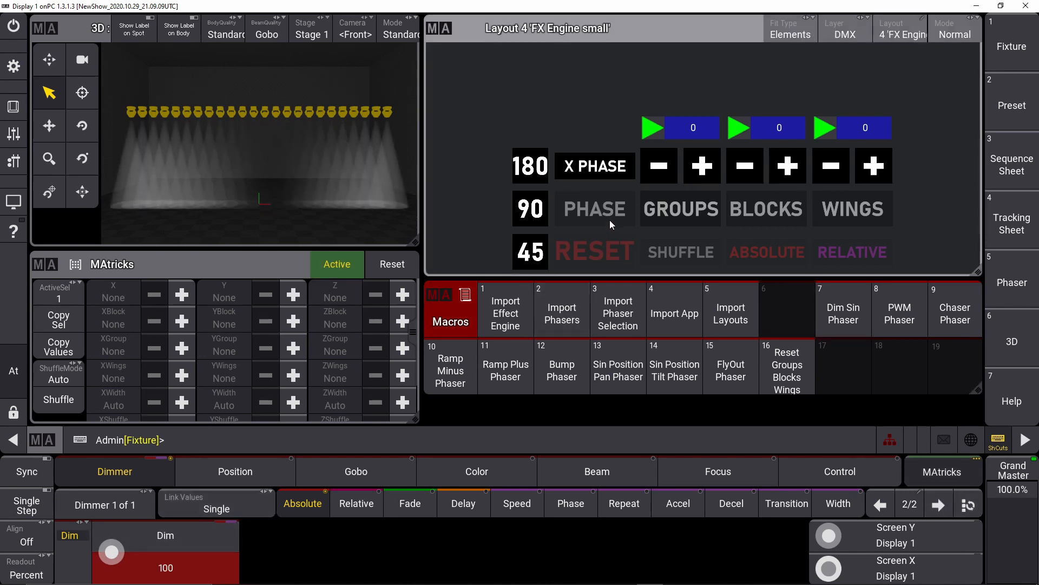
Show the Phase layer and try dimmer phase spreads of 45 and 0 thru 20, ending with the full 0.0..345.0 spread
click(566, 508)
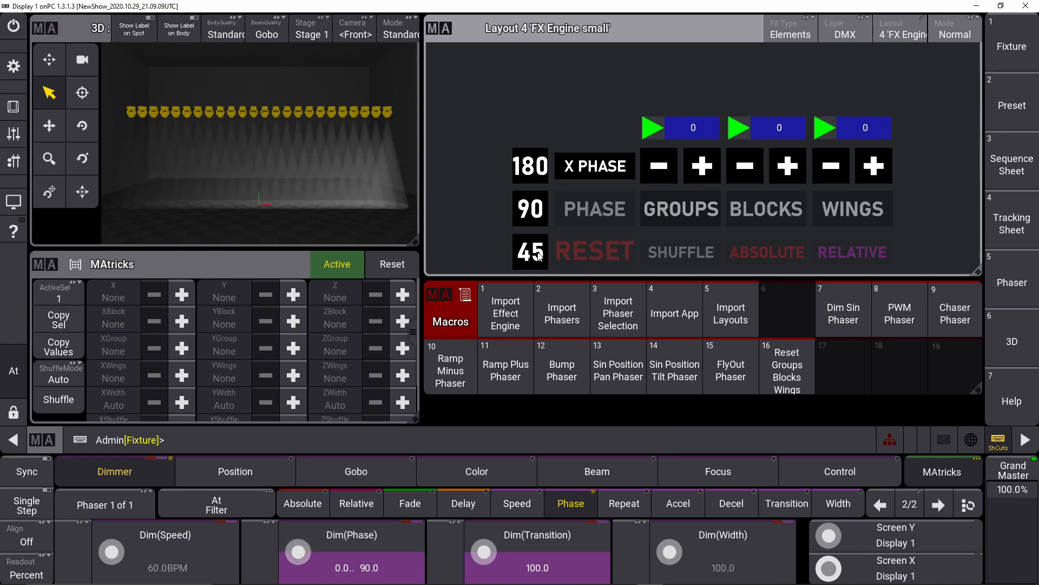
click(611, 172)
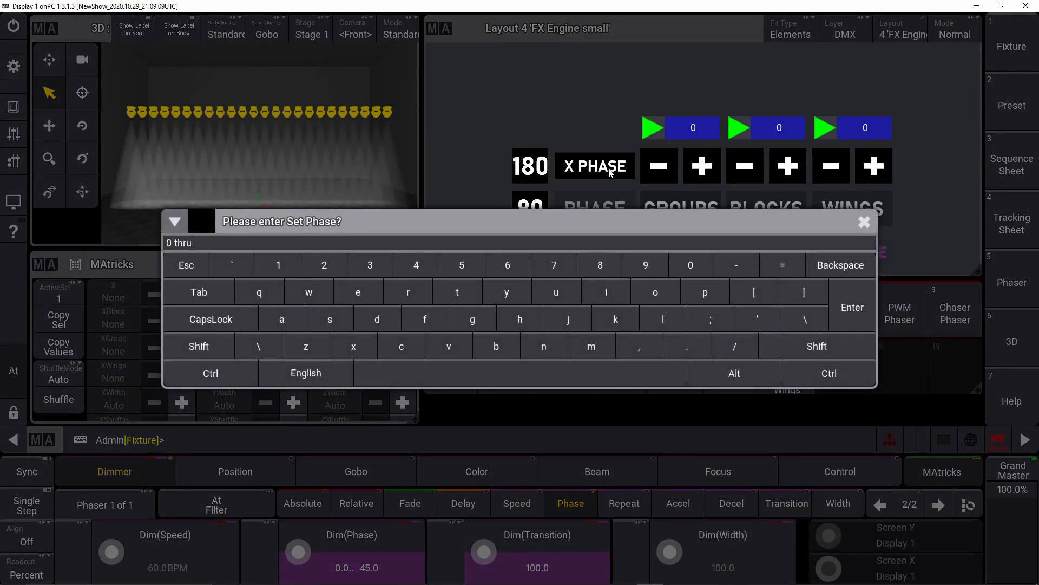
text(0 thru 20)
key(Return)
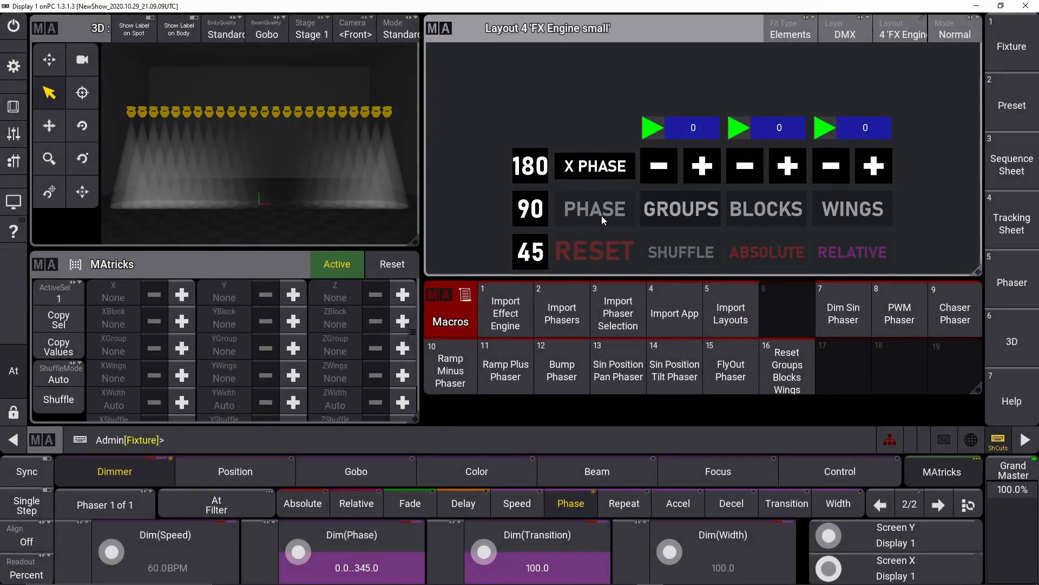
Raise the groups of the dimmer phaser step by step to 13 in the FX Engine layout
click(716, 171)
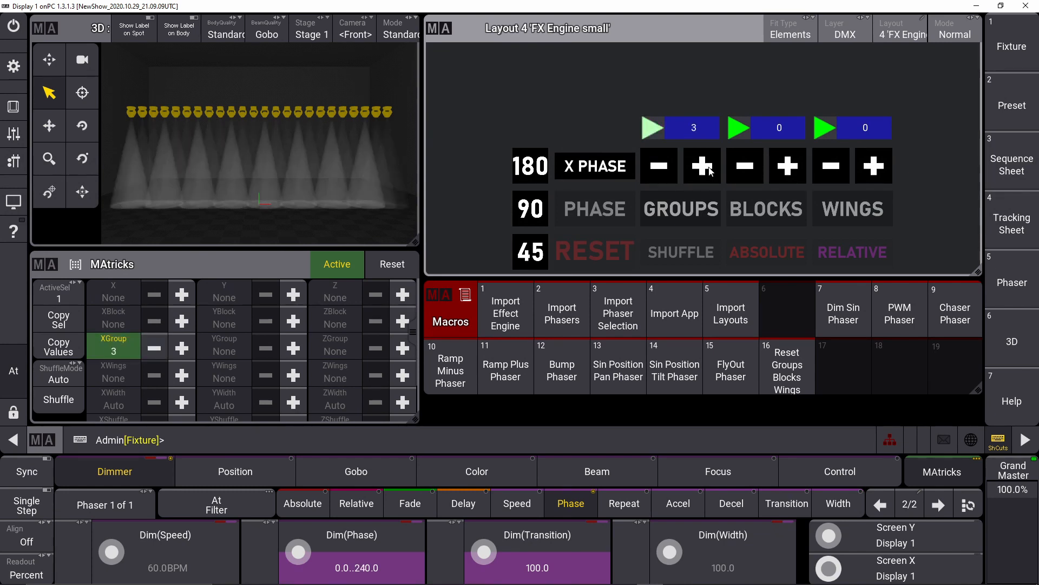
click(702, 166)
click(702, 166)
click(703, 167)
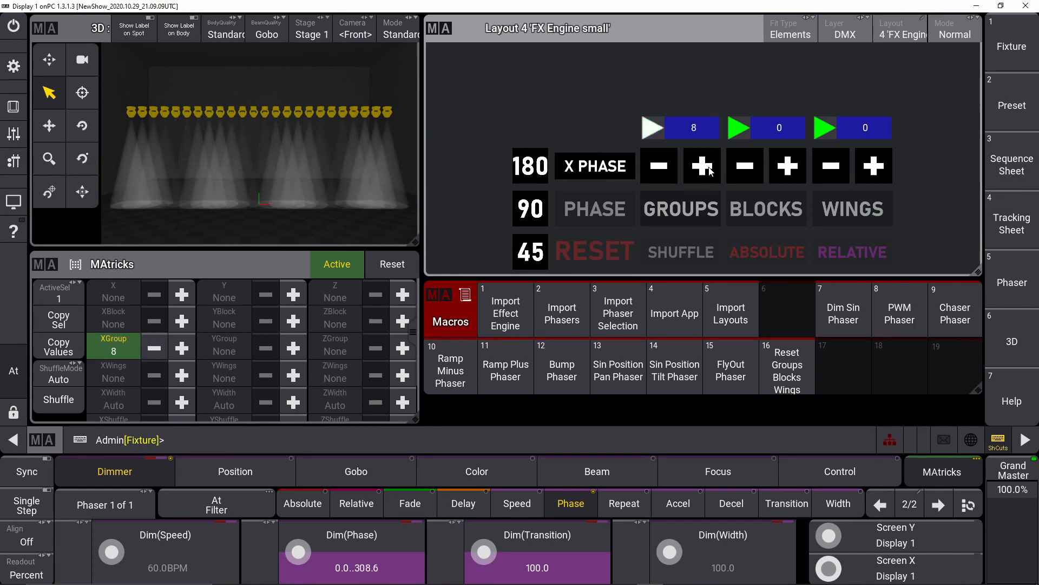
click(709, 170)
click(709, 170)
click(707, 169)
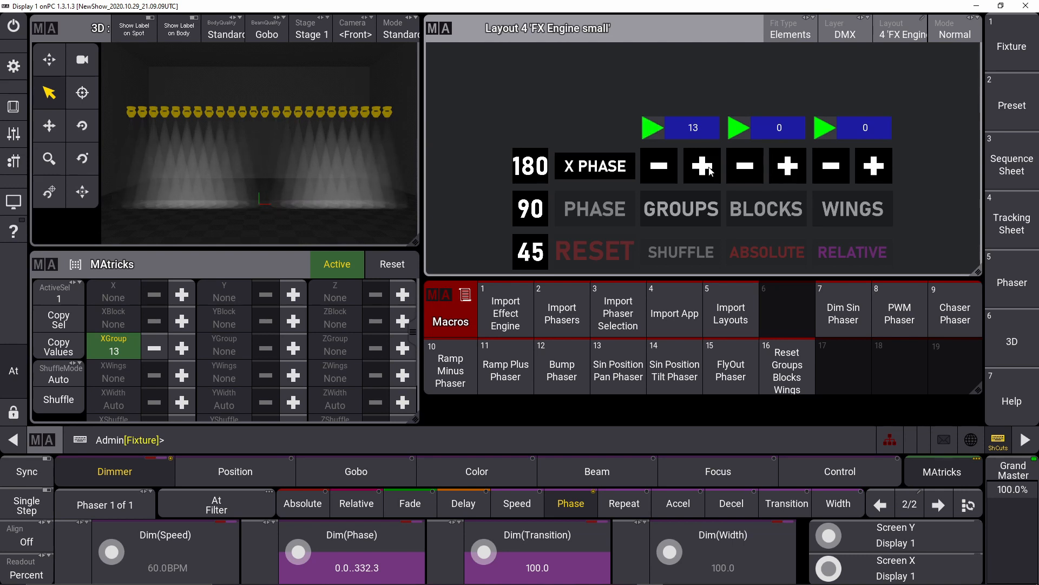
Set the wings of the dimmer phaser to 4 and its blocks to 4 in the FX Engine layout
click(873, 165)
click(873, 165)
click(873, 165)
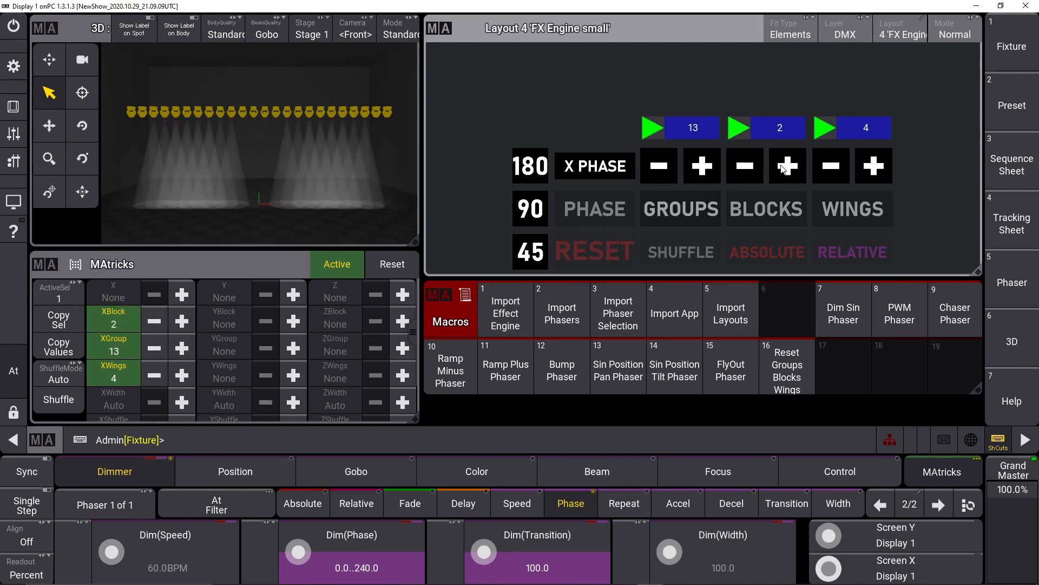
click(778, 207)
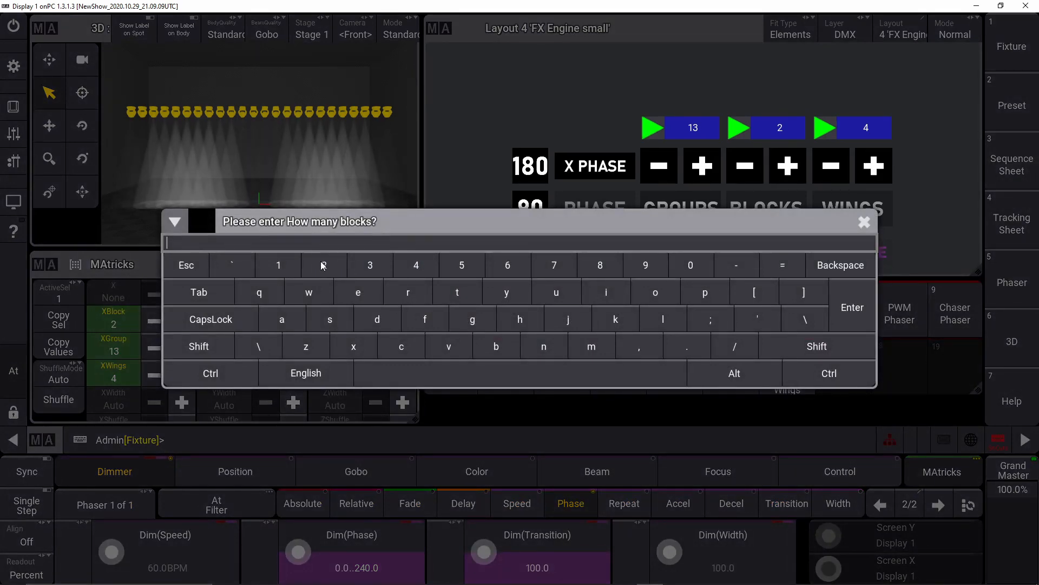
click(416, 264)
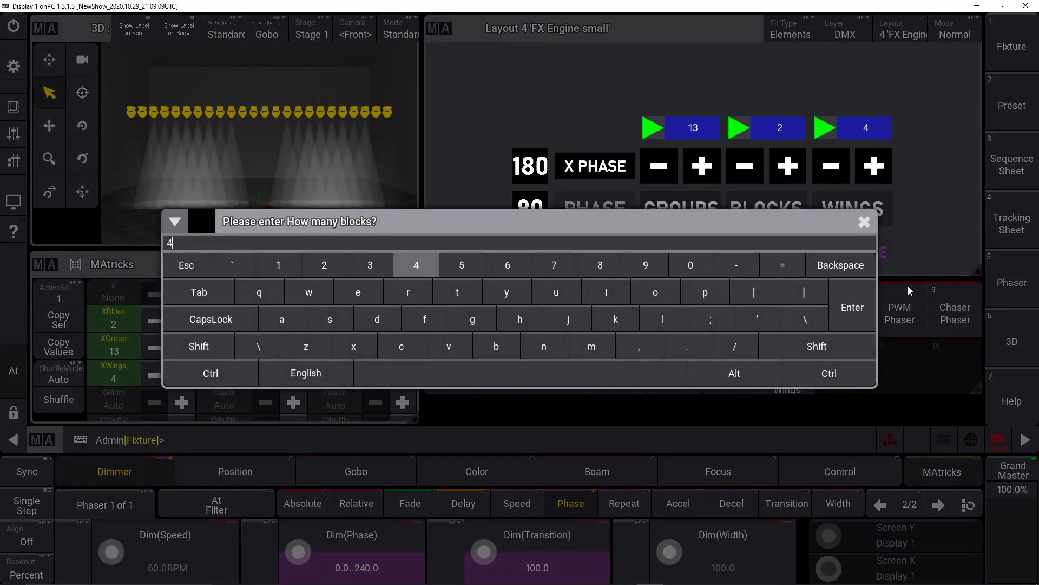
click(869, 299)
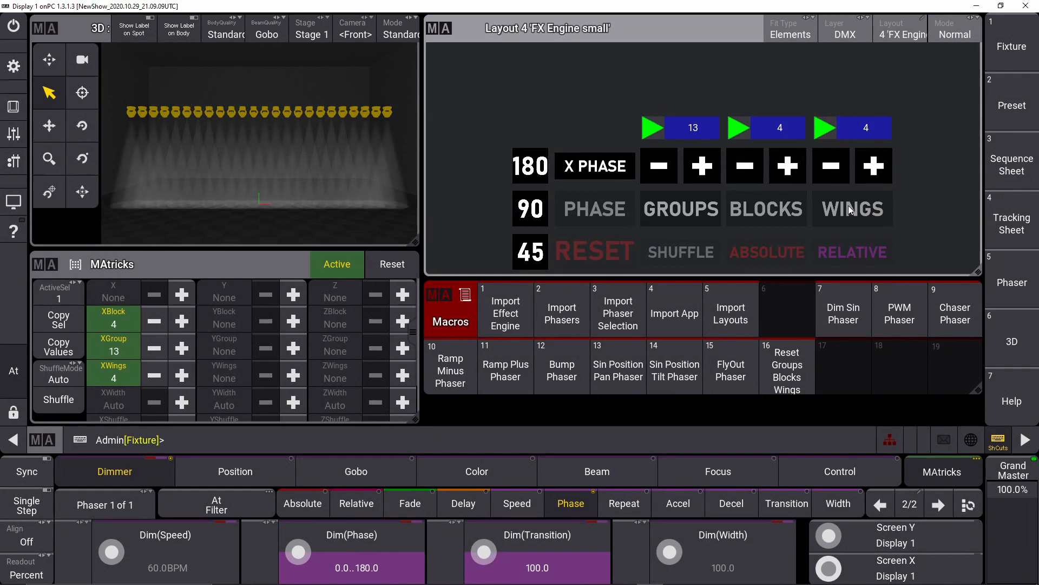
Reset the groups, blocks and wings, and try shuffling the dimmer phaser before resetting it again
click(602, 246)
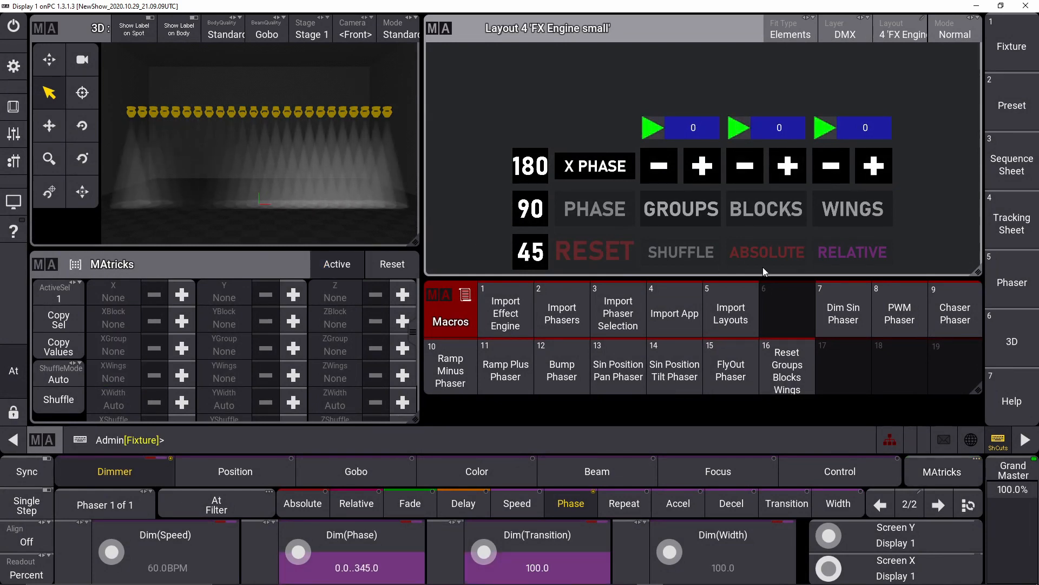
click(692, 252)
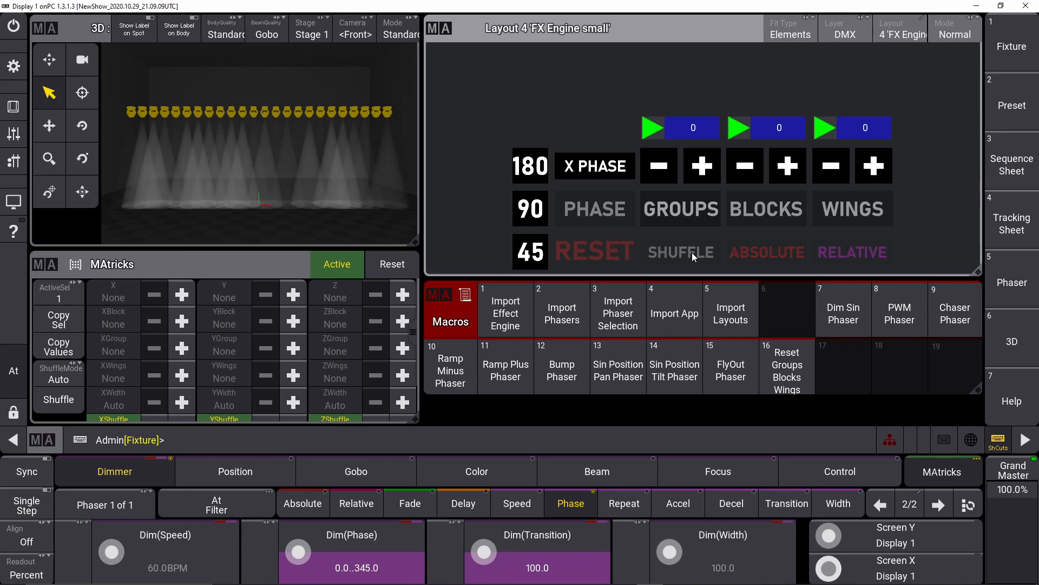
click(587, 248)
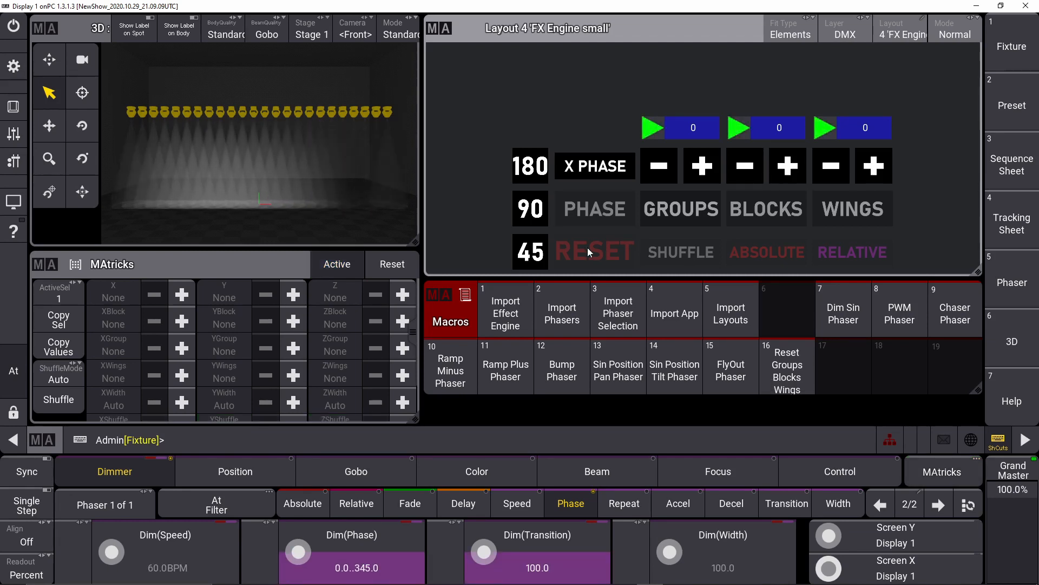
Clear the programmer, reselect all fixtures and run the Sin Position Tilt Phaser macro with low value -10 and high value 10
key(Escape)
key(Escape)
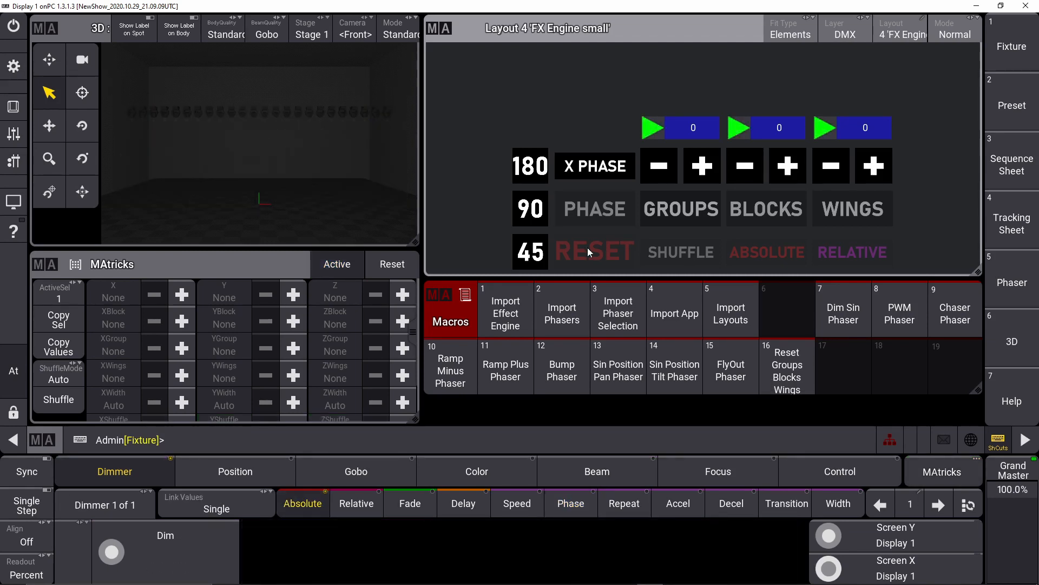
key(Home)
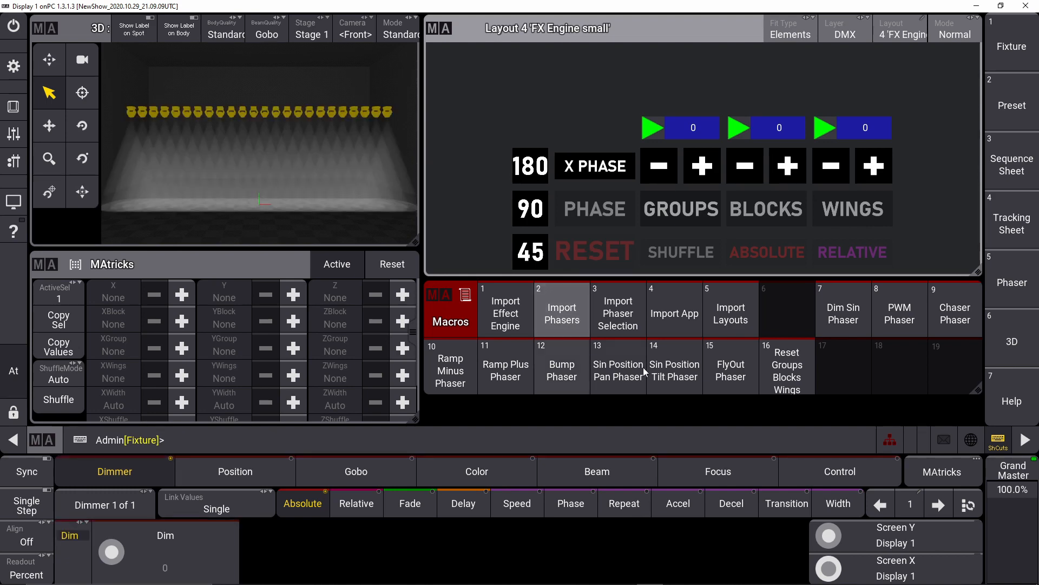
click(673, 376)
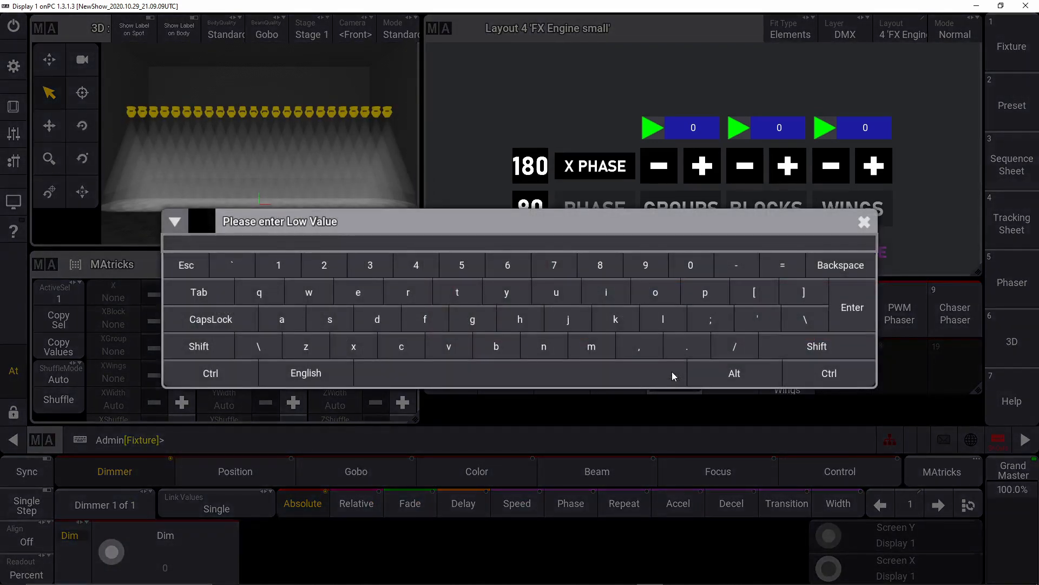
key(Return)
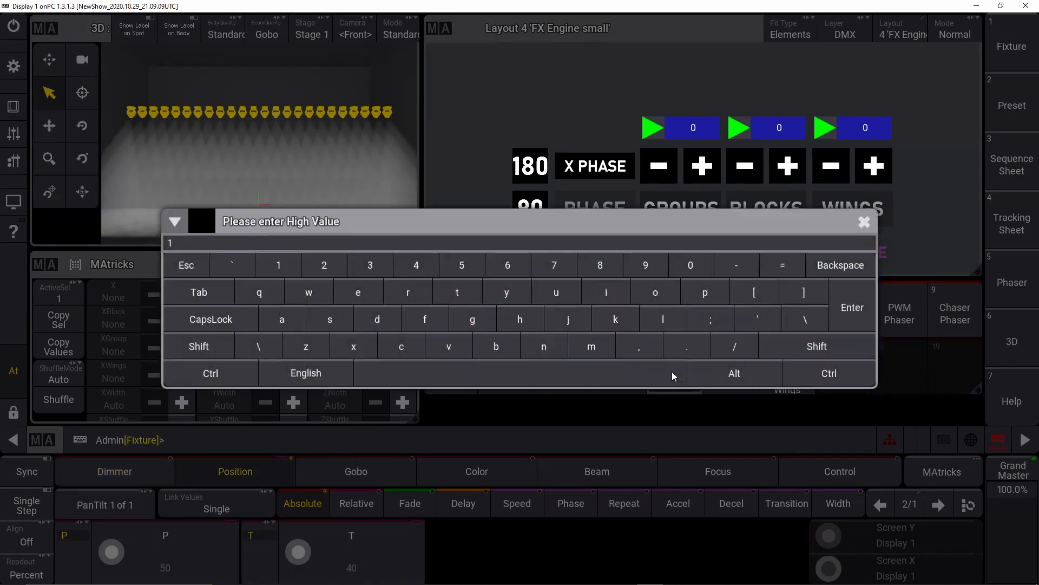
key(Return)
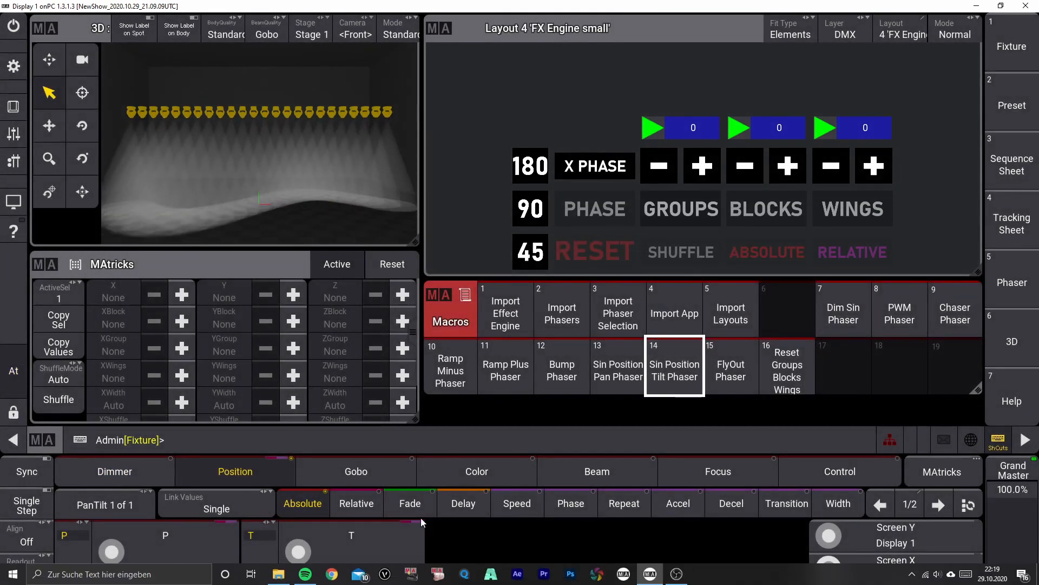
Show both steps of the tilt phaser on the Relative layer and set its wings to 2
click(356, 503)
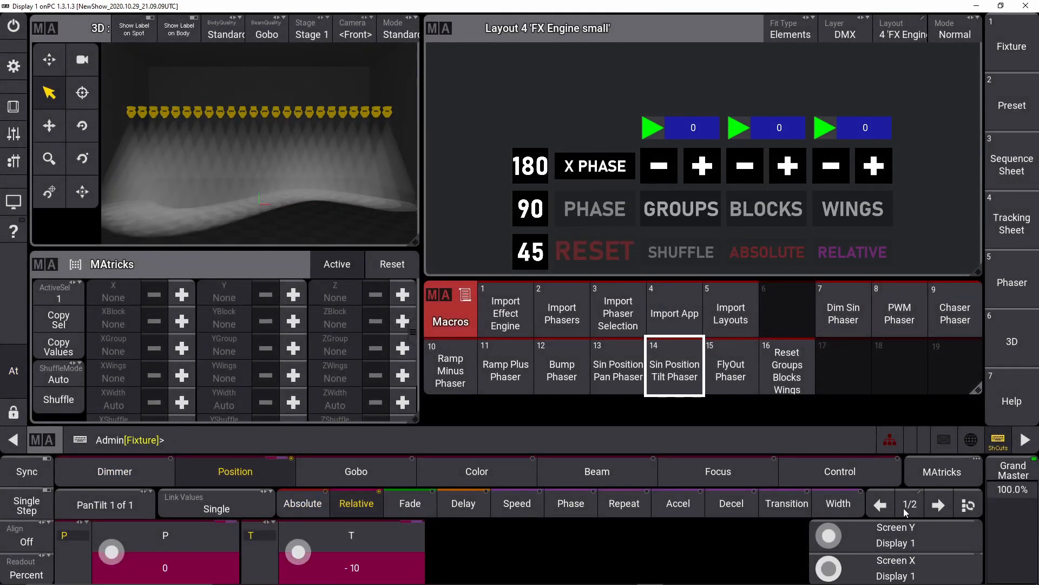
click(940, 505)
click(877, 168)
click(877, 167)
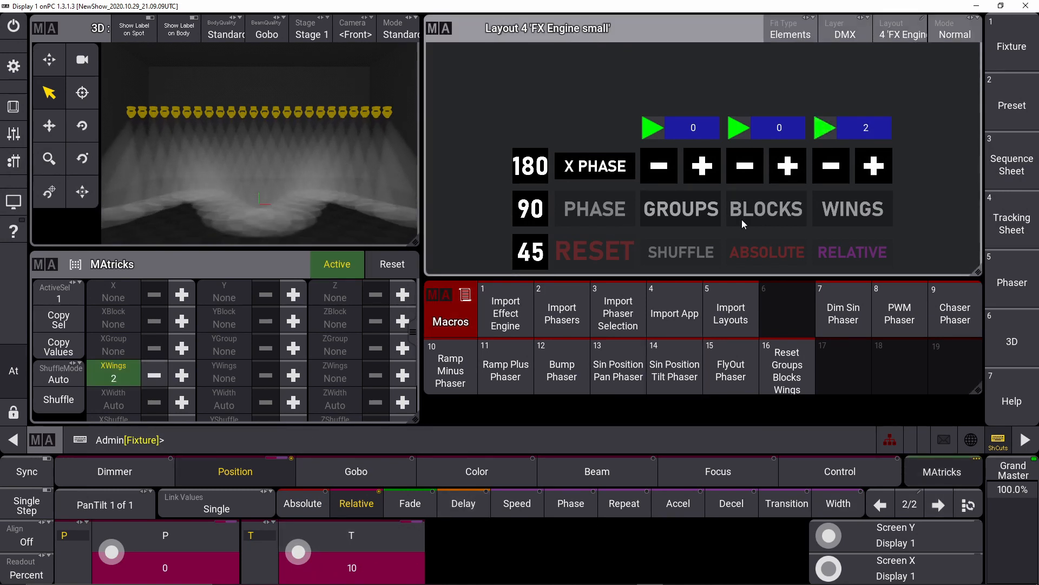
Reset and clear the tilt phaser, then run the Ramp Minus Phaser macro in relative mode on the reselected fixture row
click(596, 249)
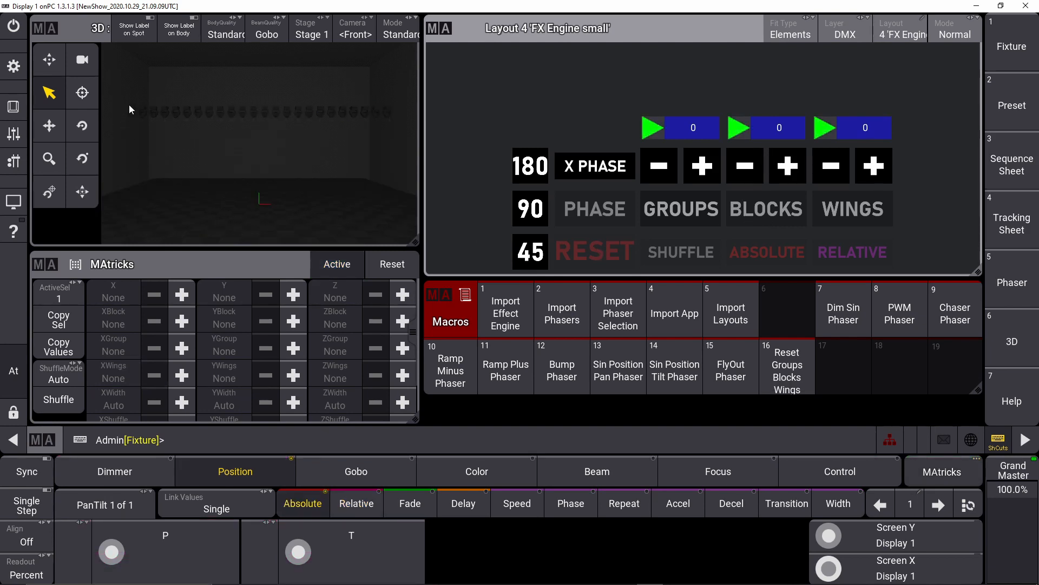
drag(129, 105, 404, 147)
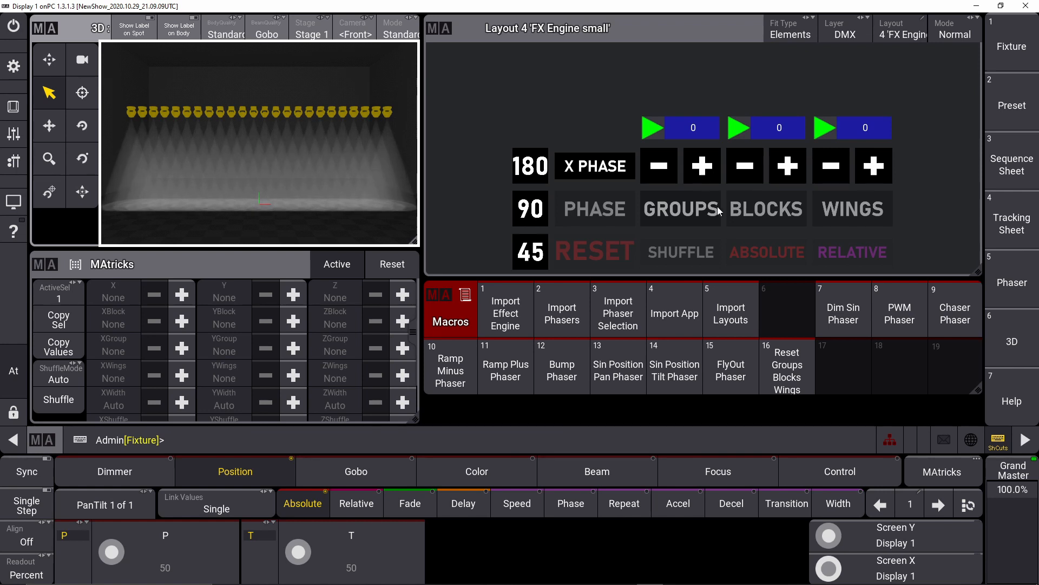
click(843, 251)
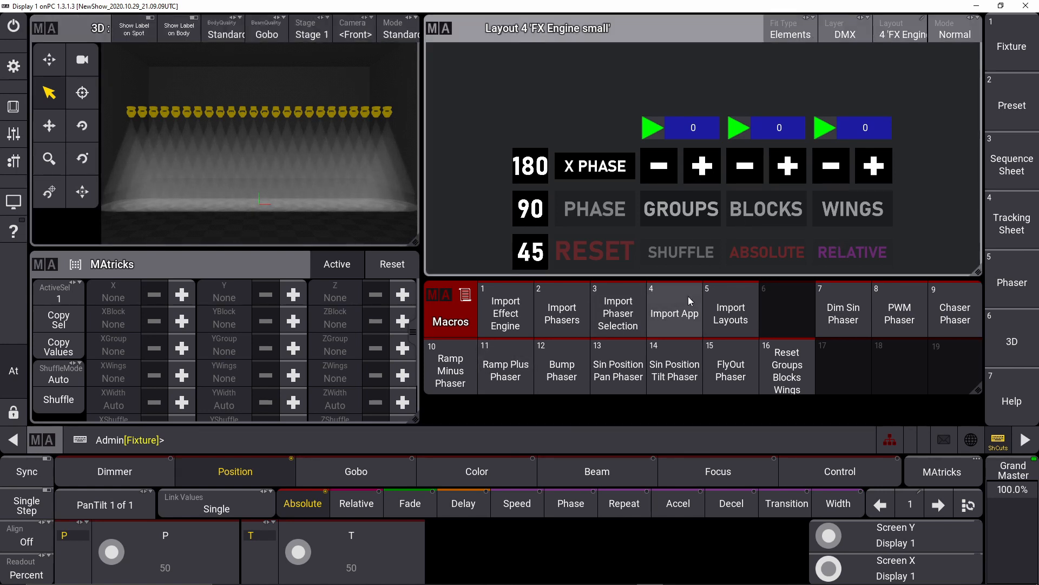
click(444, 380)
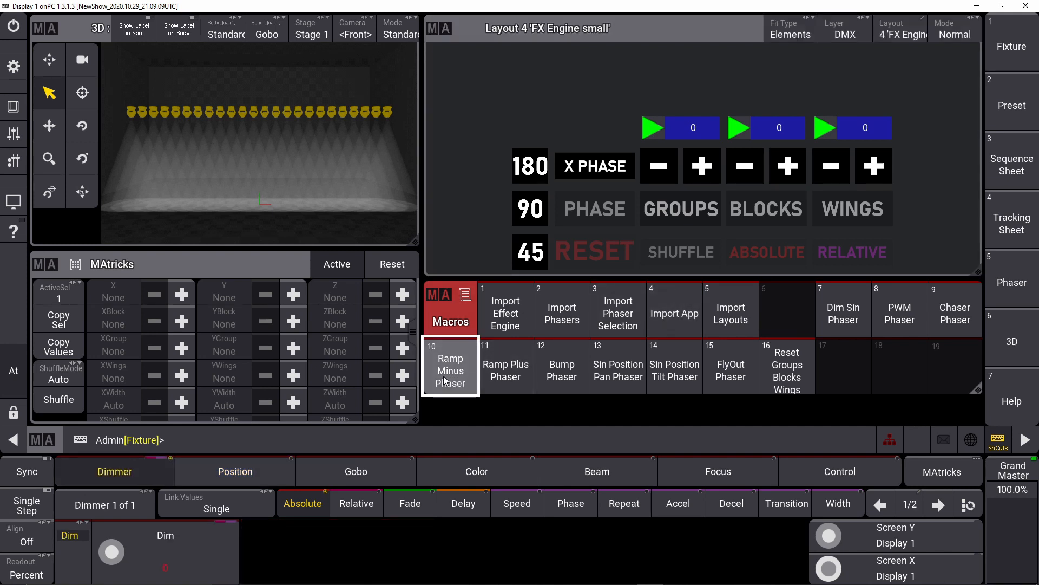
Shuffle the ramp phaser and compare its dimmer values on the Absolute and Relative layers
click(927, 505)
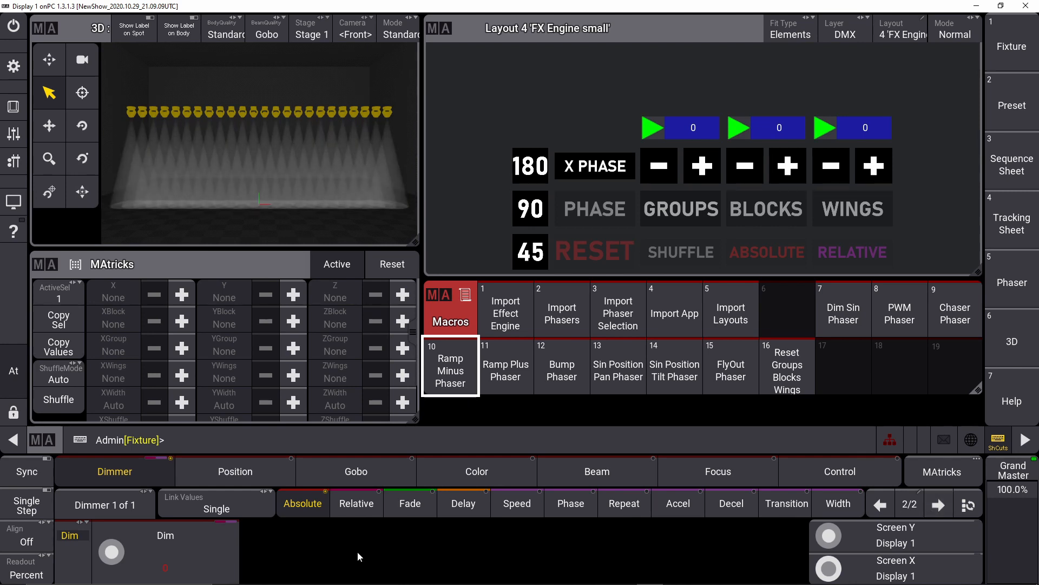
click(357, 503)
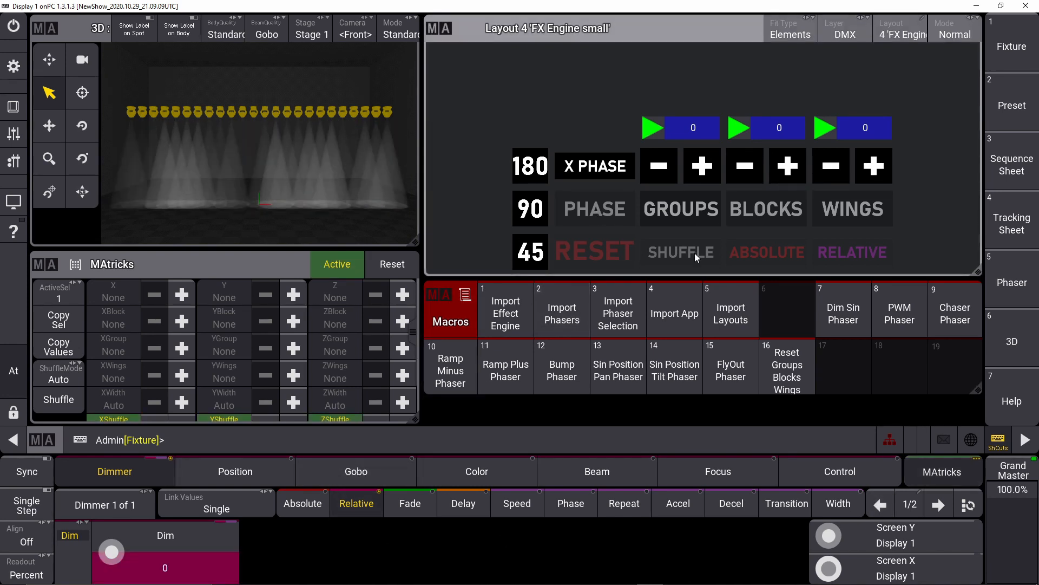
click(325, 511)
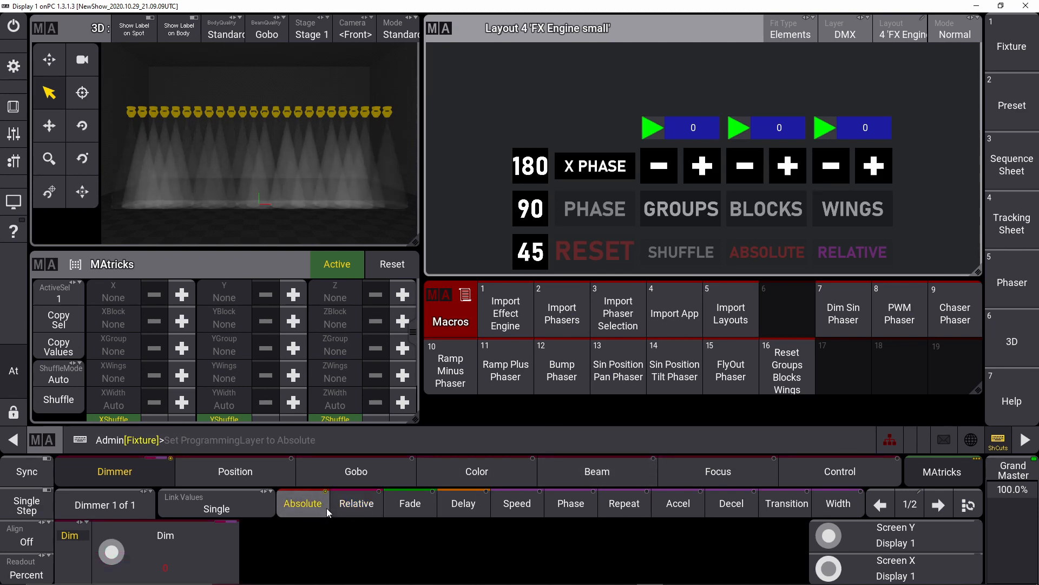
click(354, 510)
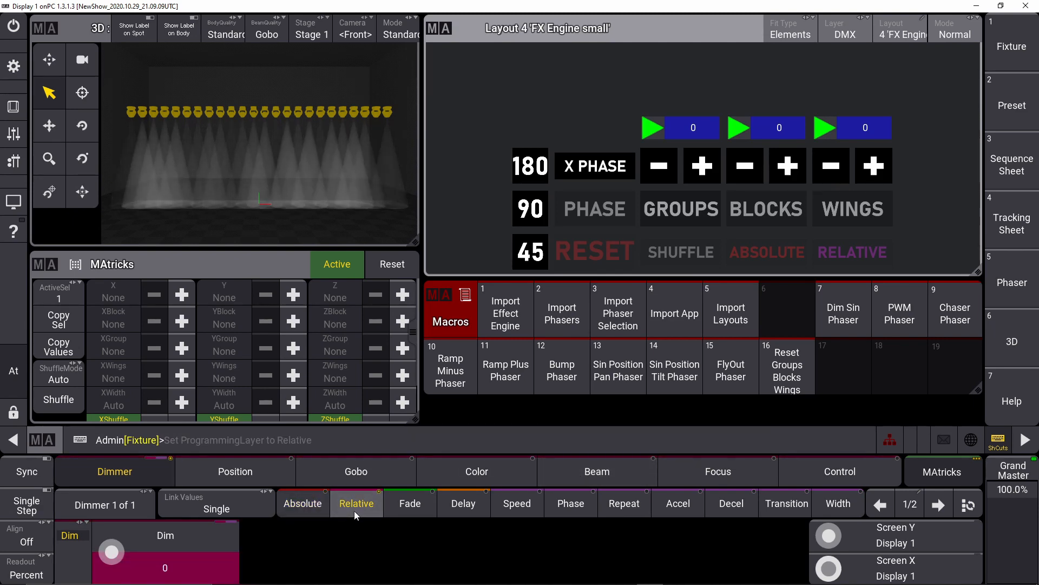
Clear the fixture selection and all programmer values of the ramp phaser
key(c)
key(c)
key(c)
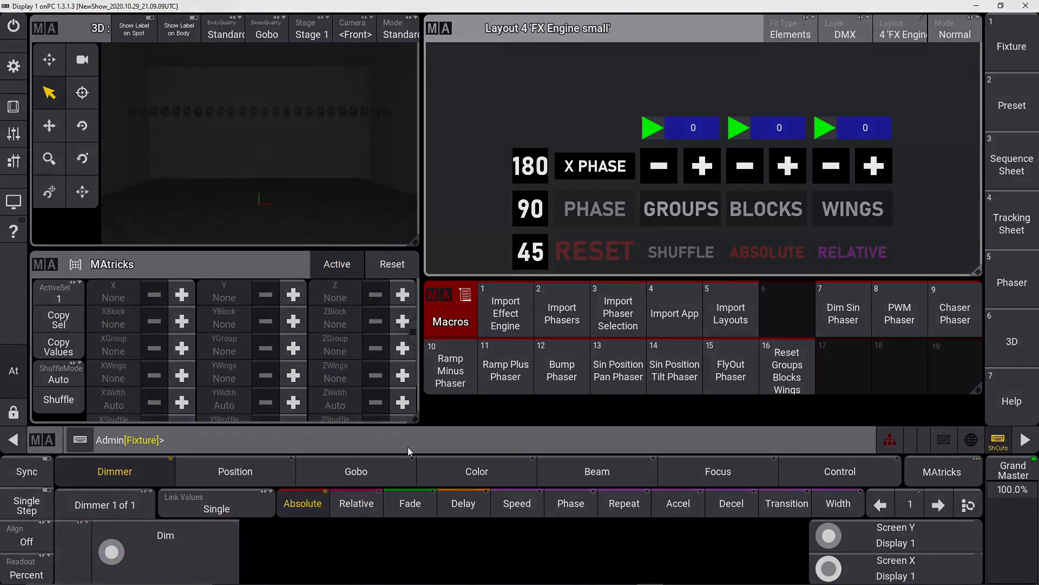